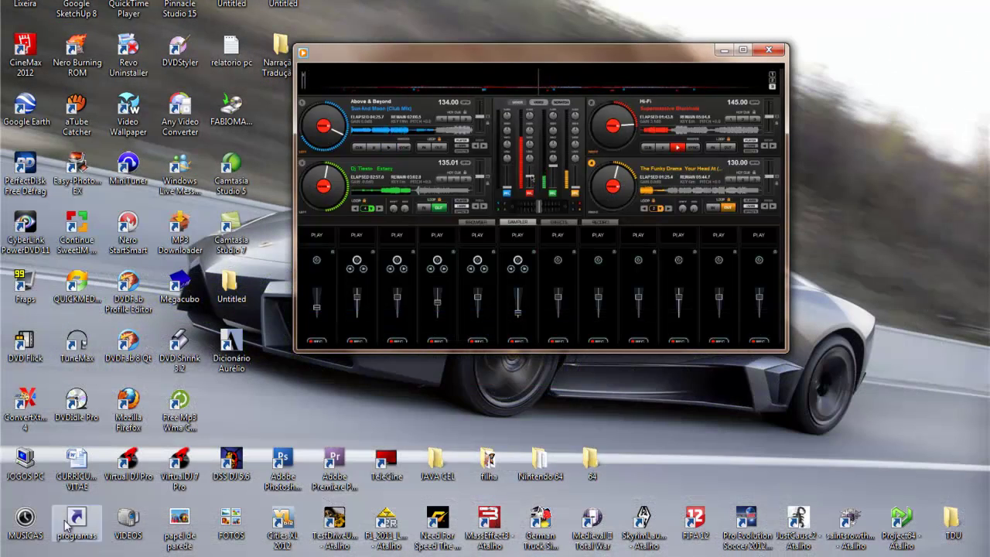
- Launch DSS DJ 5.6 from the desktop and move the video player window out of its way
double_click(232, 461)
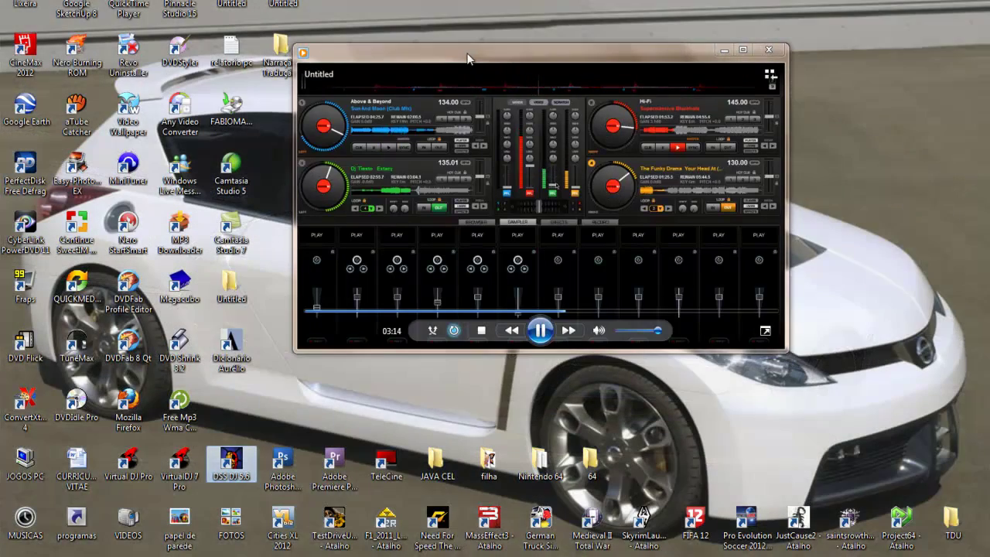
drag(470, 53, 648, 1)
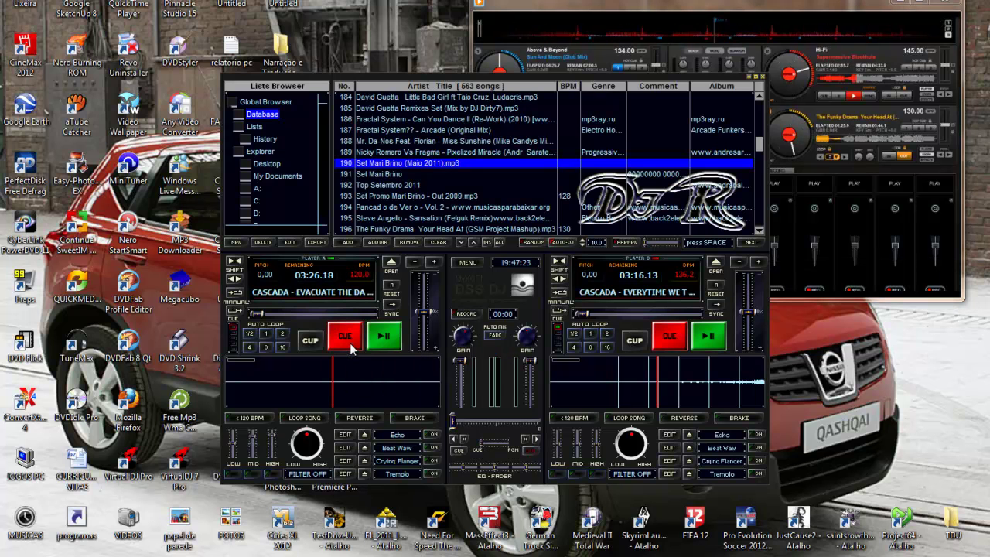
- Load Top Setembro 2011 into player A over the playing song and start its playback
click(350, 345)
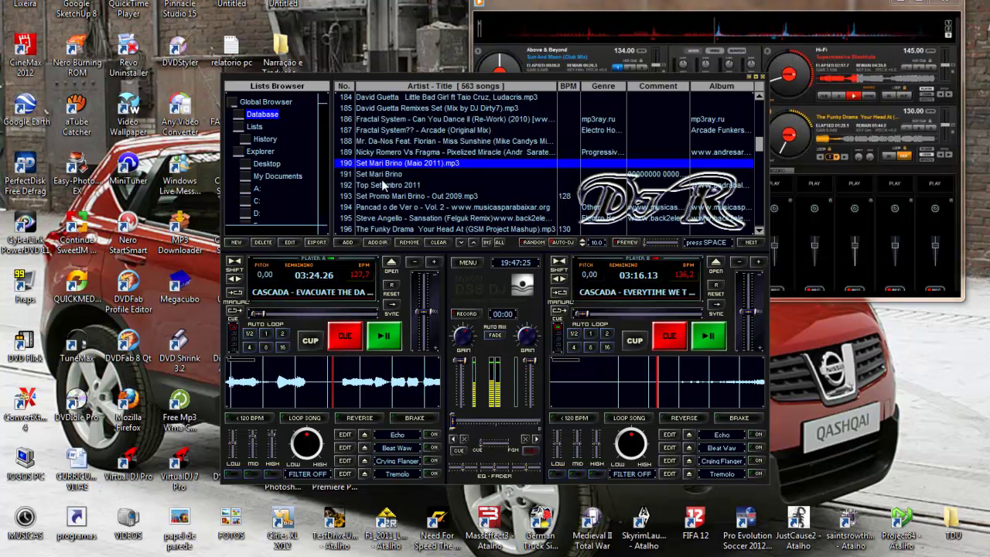
drag(383, 184, 406, 352)
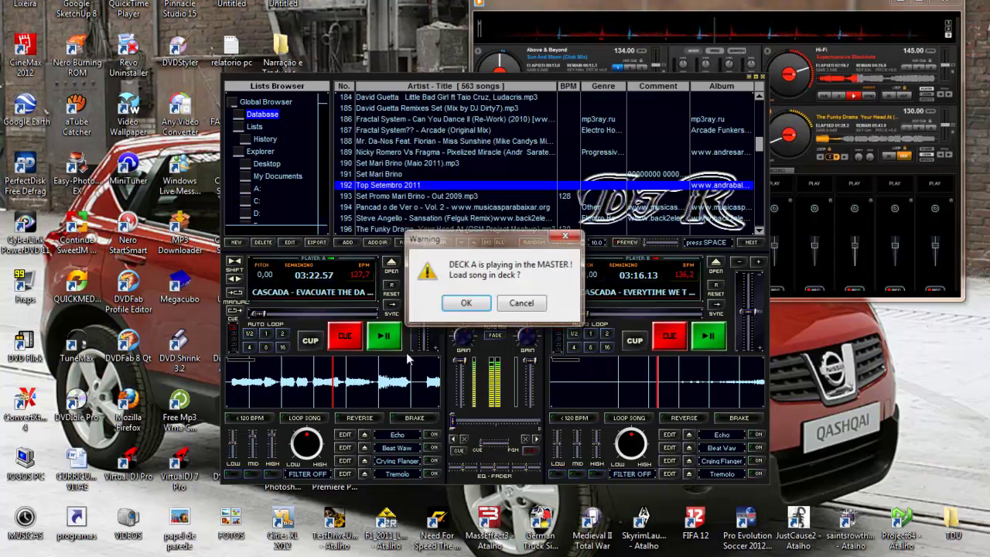
click(466, 303)
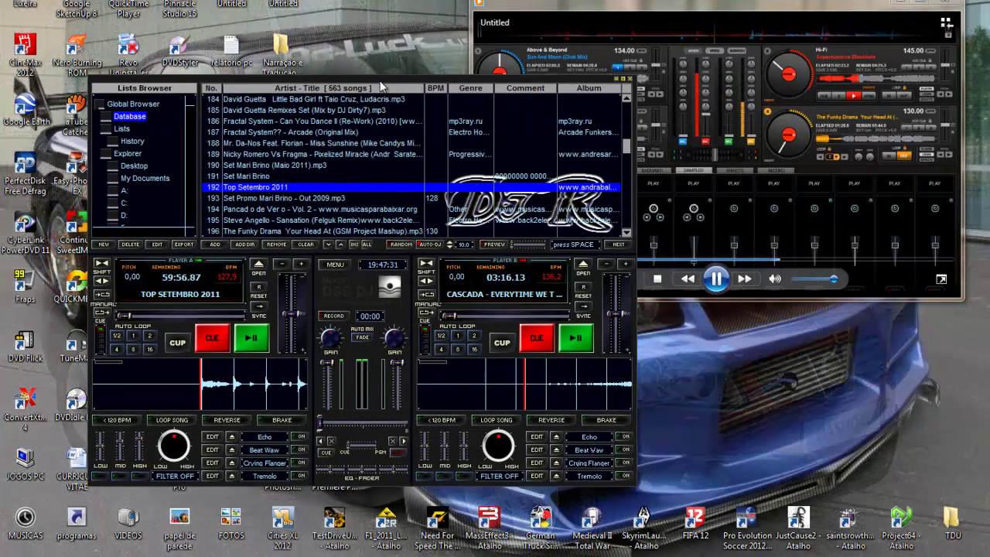
drag(511, 88, 339, 118)
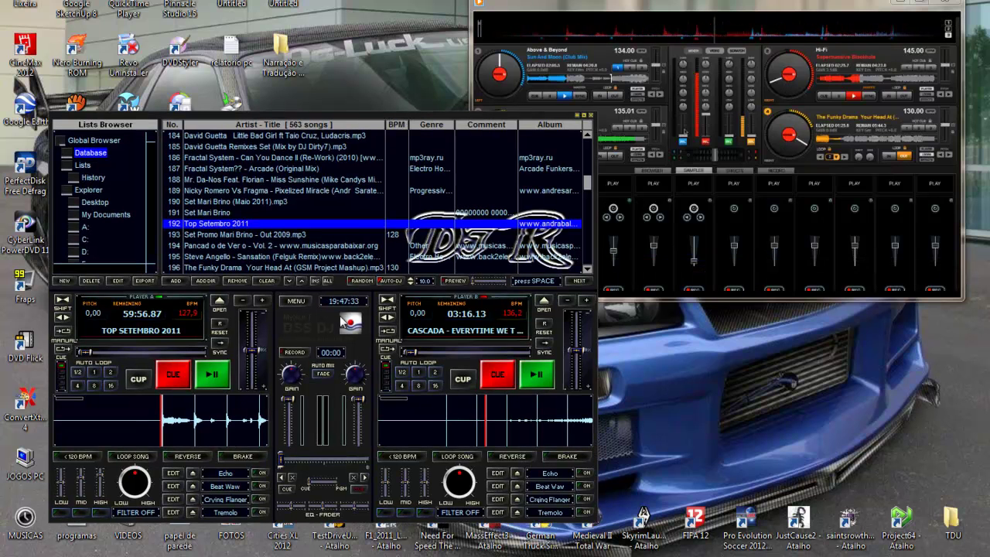
key(space)
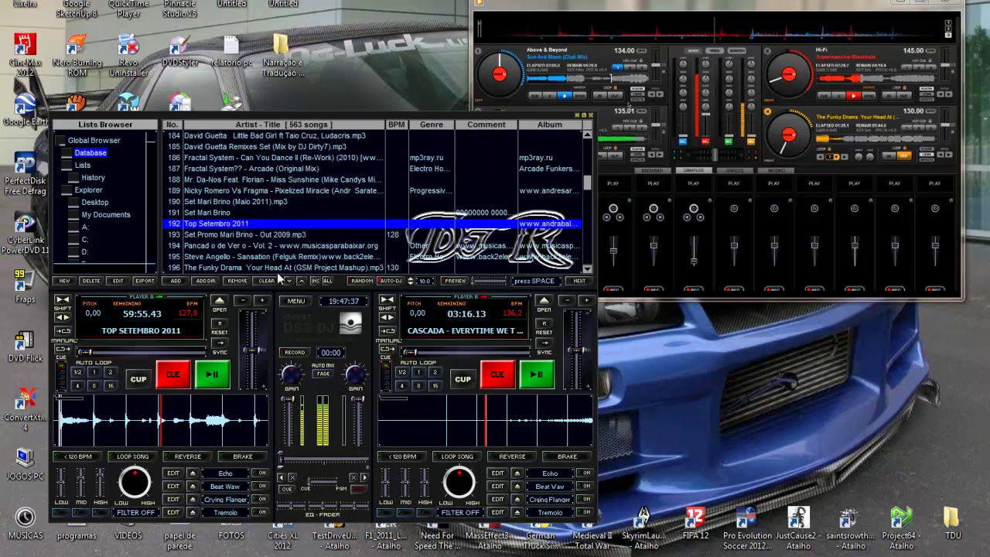
- Silence and close the video player, and move the DJ mixer window toward the middle of the desktop
mouse_move(654, 283)
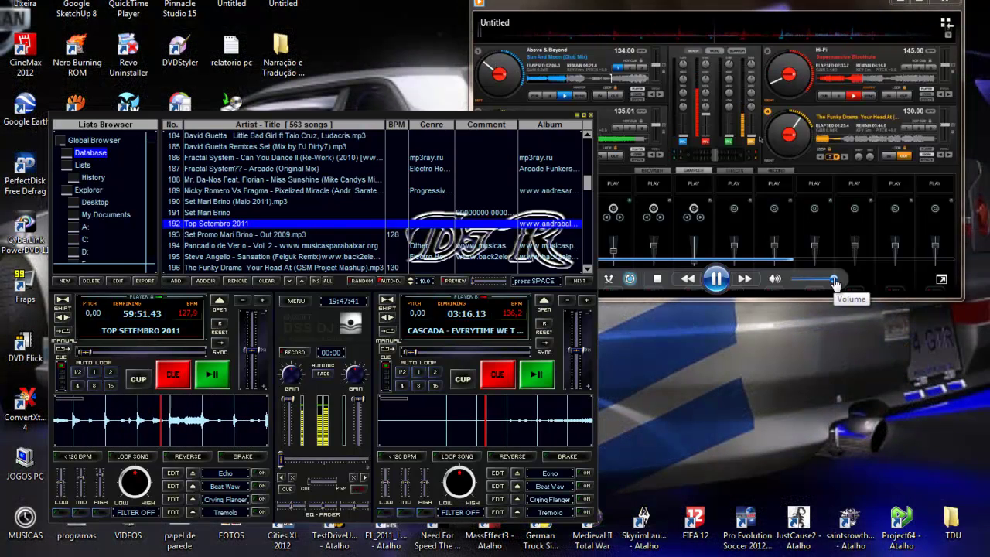
drag(835, 283, 794, 293)
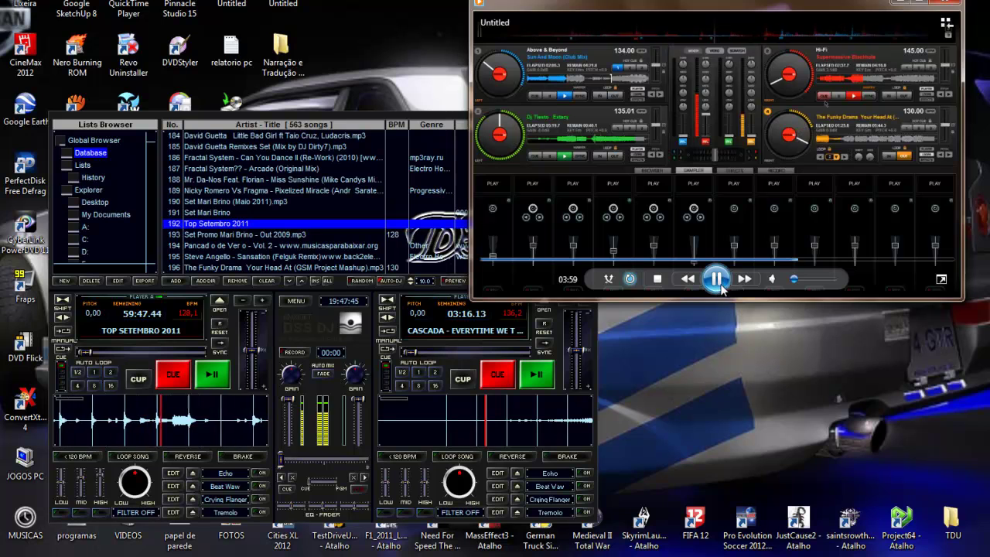
click(717, 280)
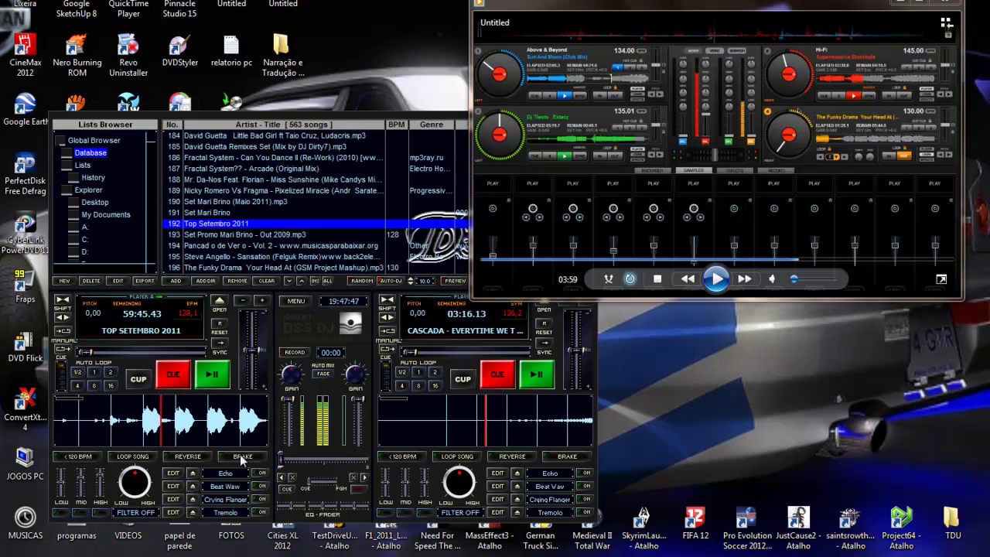
click(956, 3)
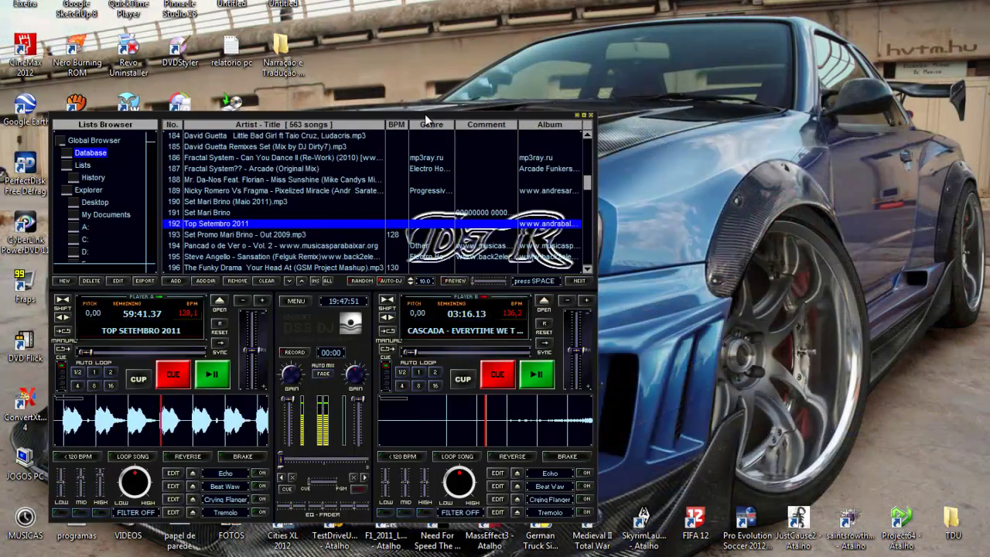
drag(424, 114, 676, 54)
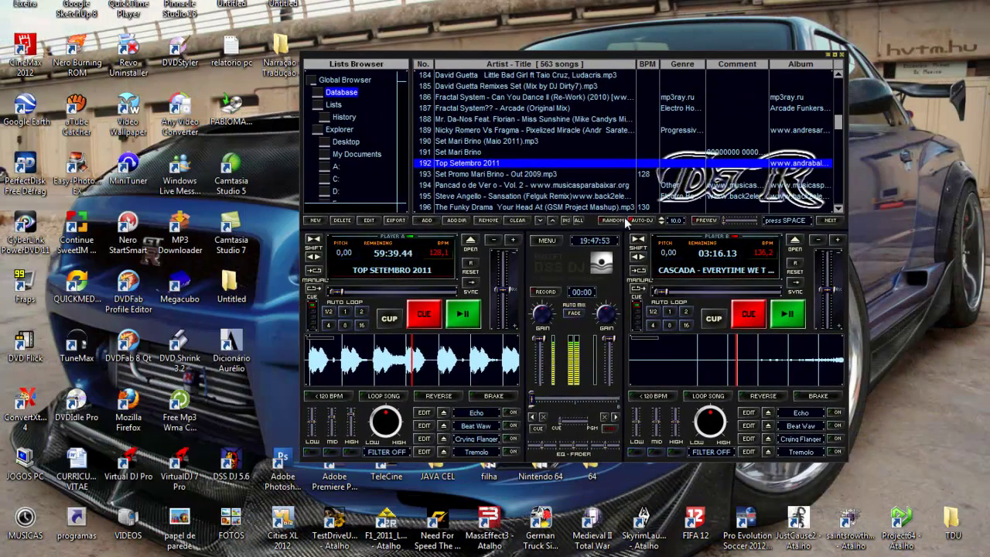
- Review the mixer's configuration: general settings with the interface skin list, audio output, and MIDI/shortcuts
click(546, 241)
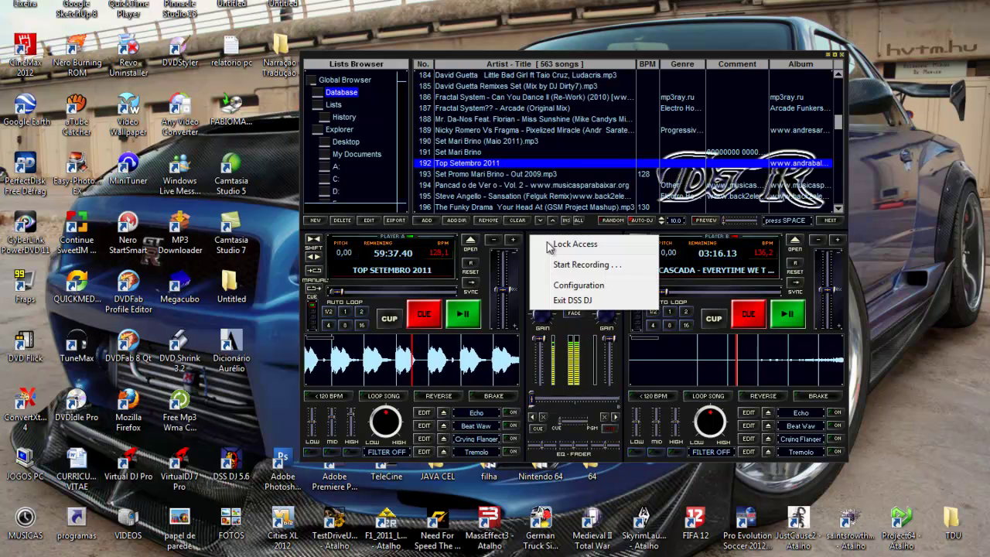
click(576, 285)
click(463, 153)
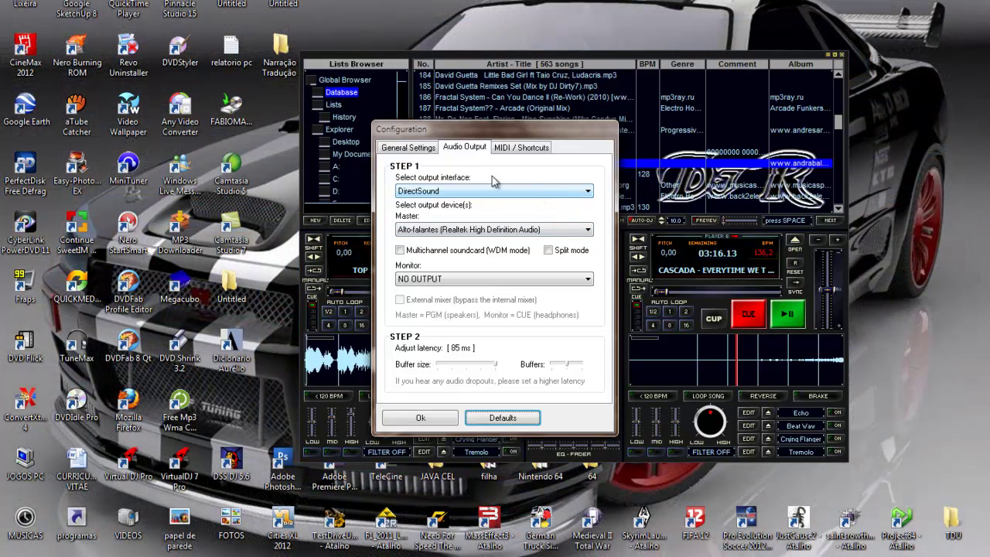
click(416, 154)
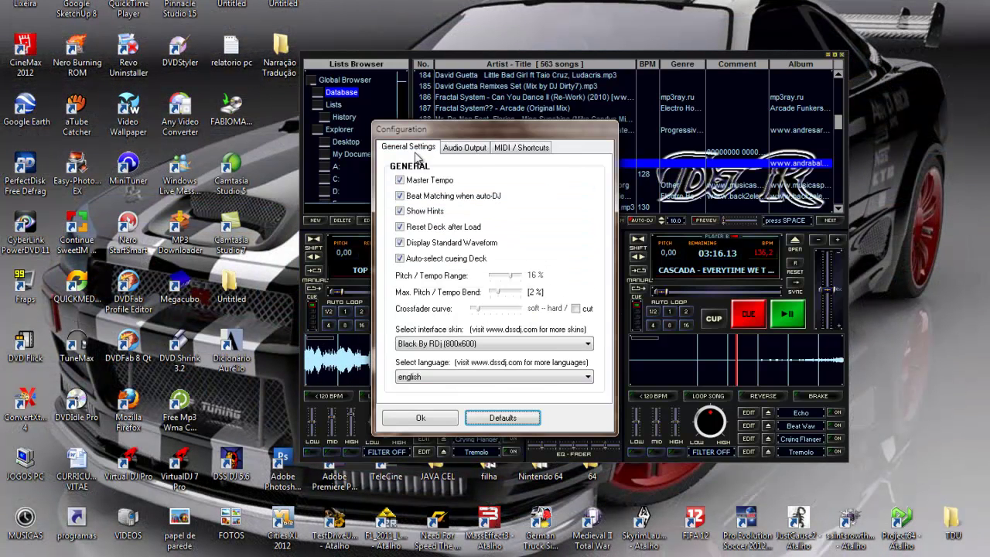
click(584, 344)
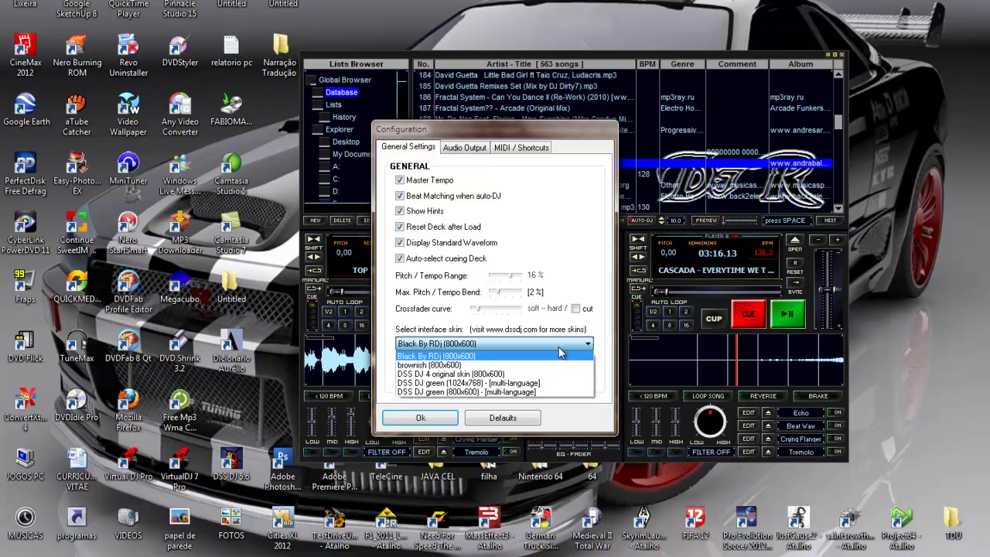
click(564, 346)
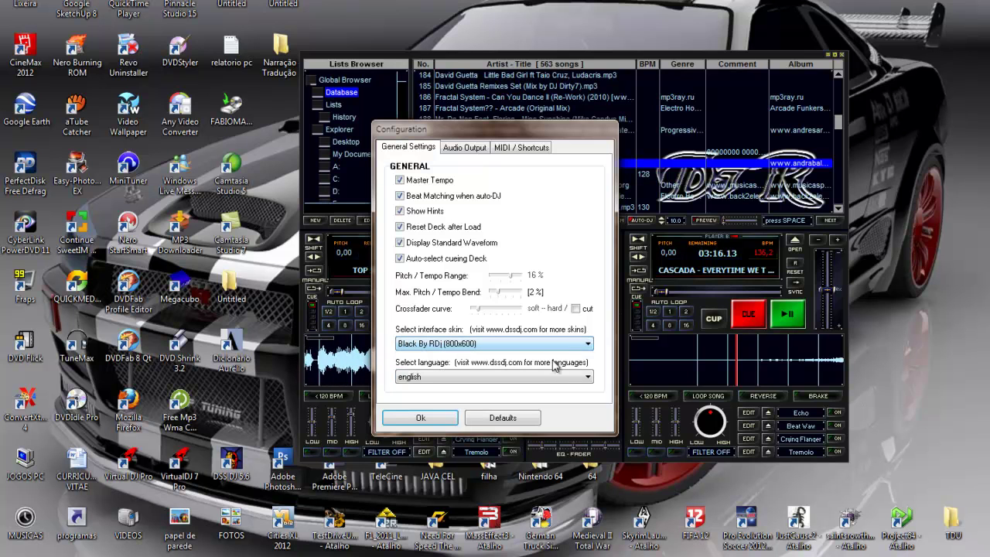
click(464, 147)
click(513, 148)
click(480, 148)
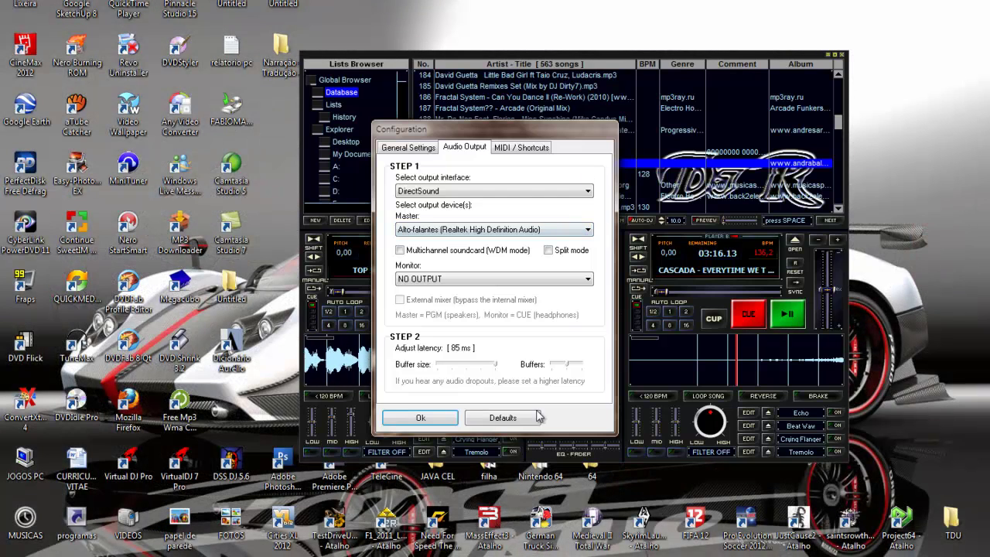
click(420, 418)
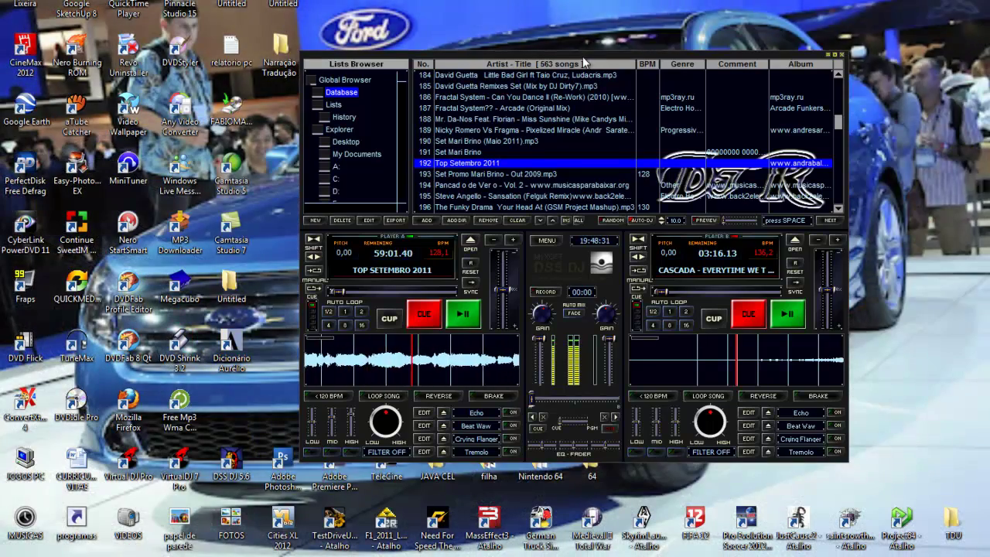
- Set the mixer window and the Realtek audio manager side by side and bring up the speakers' sound effect settings
drag(586, 62, 719, 1)
drag(579, 75, 361, 135)
click(225, 257)
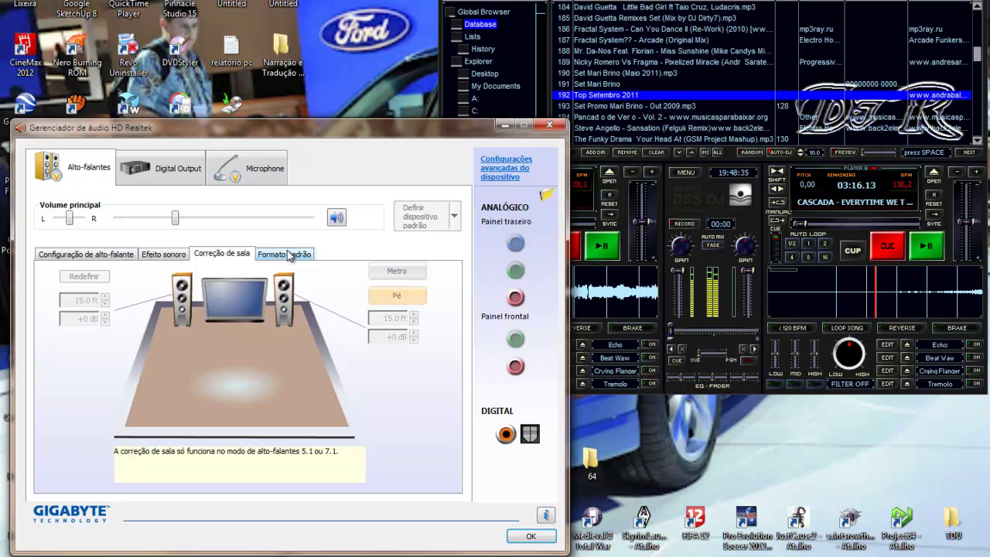
click(286, 256)
click(164, 255)
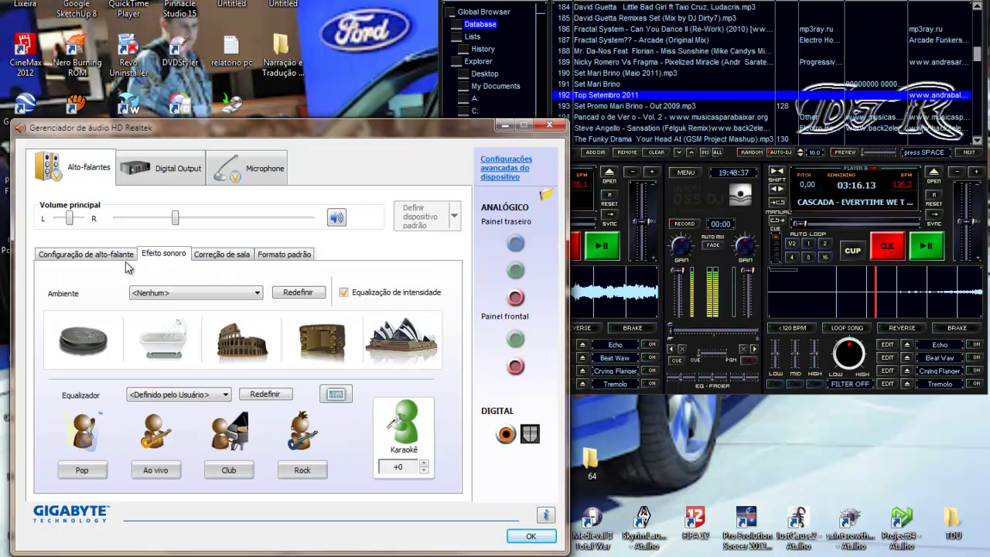
- Try the Genérico, Sala, Auditório and Hangar environments on the speakers, raising the main volume slightly in between
click(229, 298)
click(232, 309)
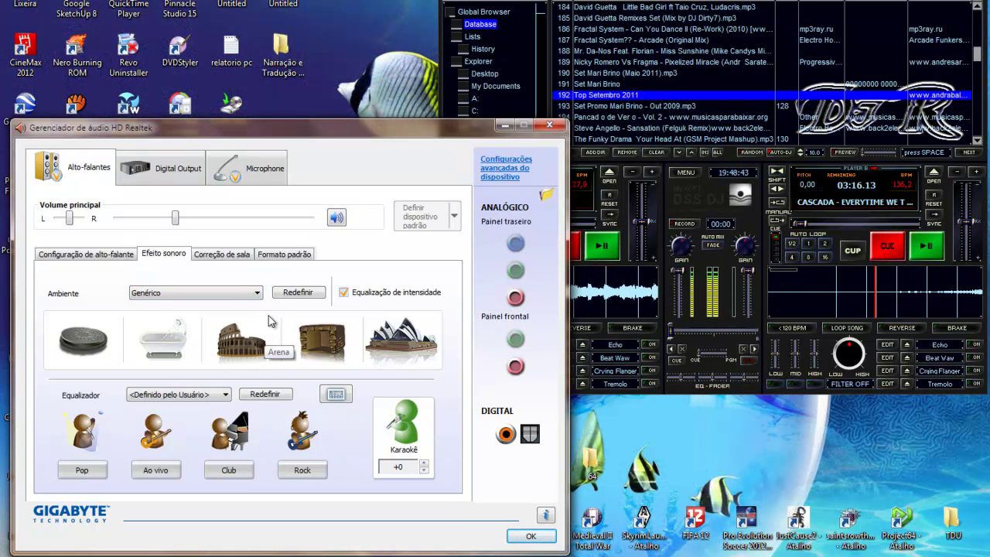
click(255, 293)
click(232, 332)
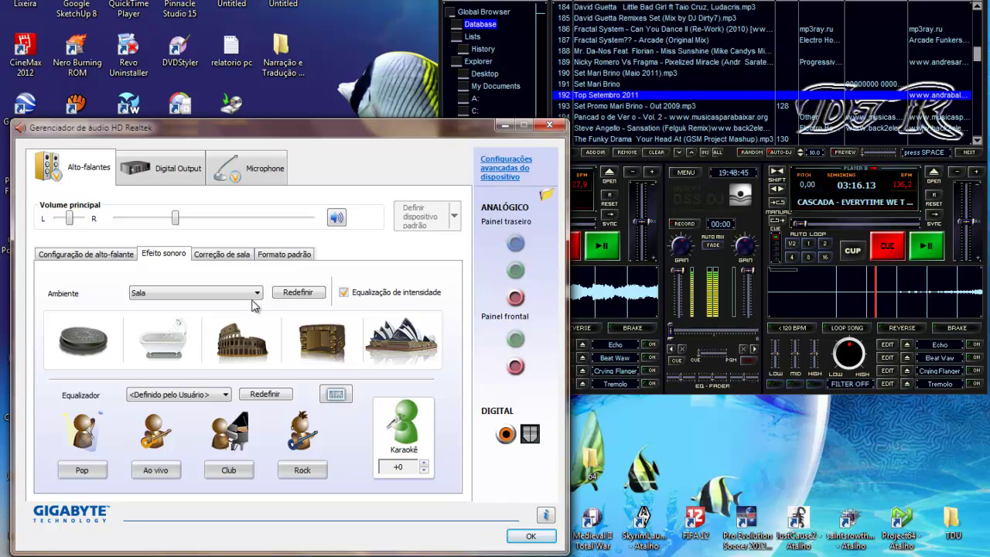
drag(183, 223, 197, 220)
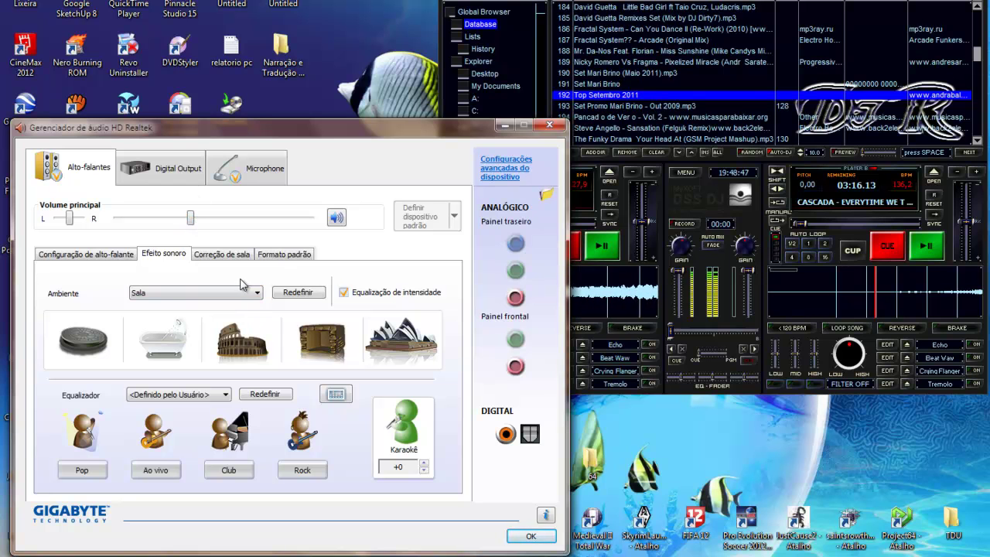
click(256, 295)
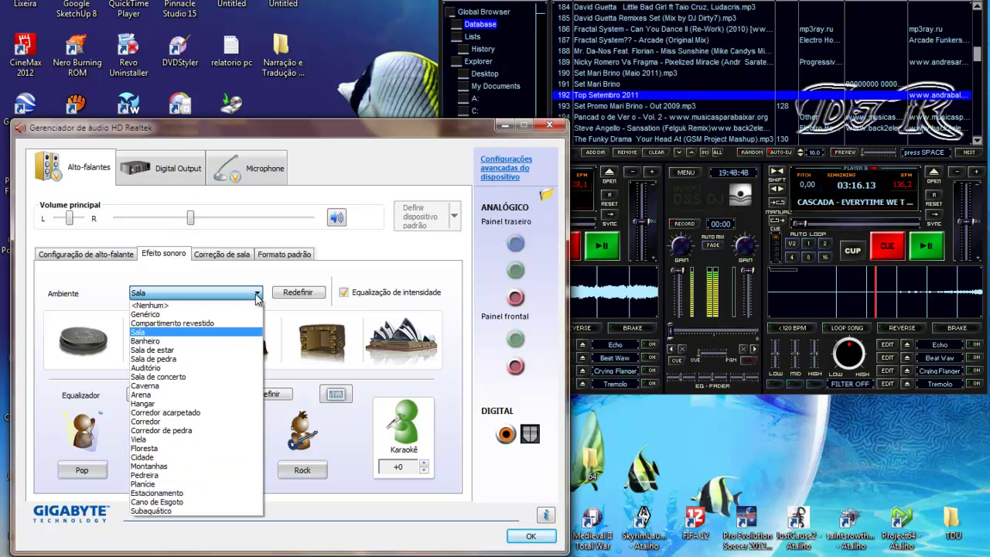
click(211, 368)
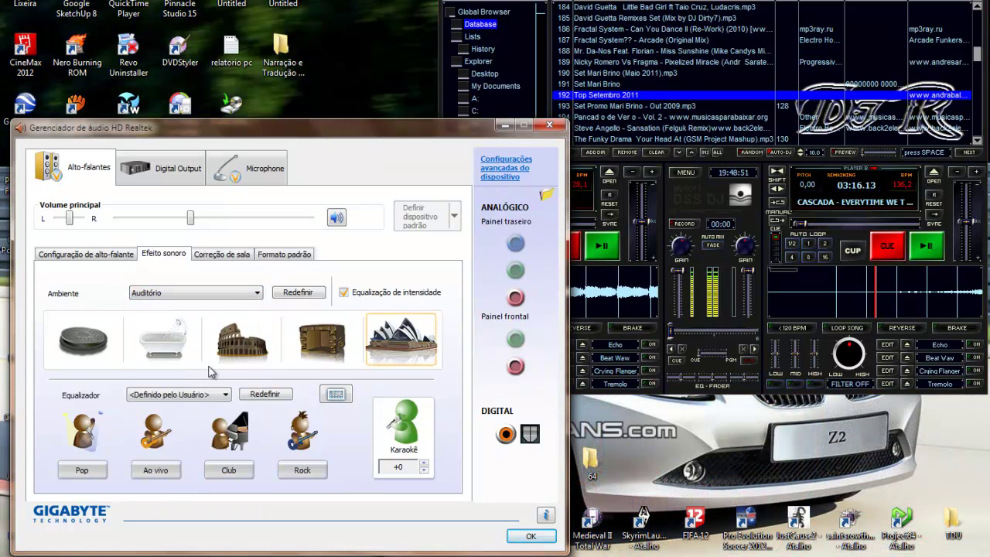
click(257, 294)
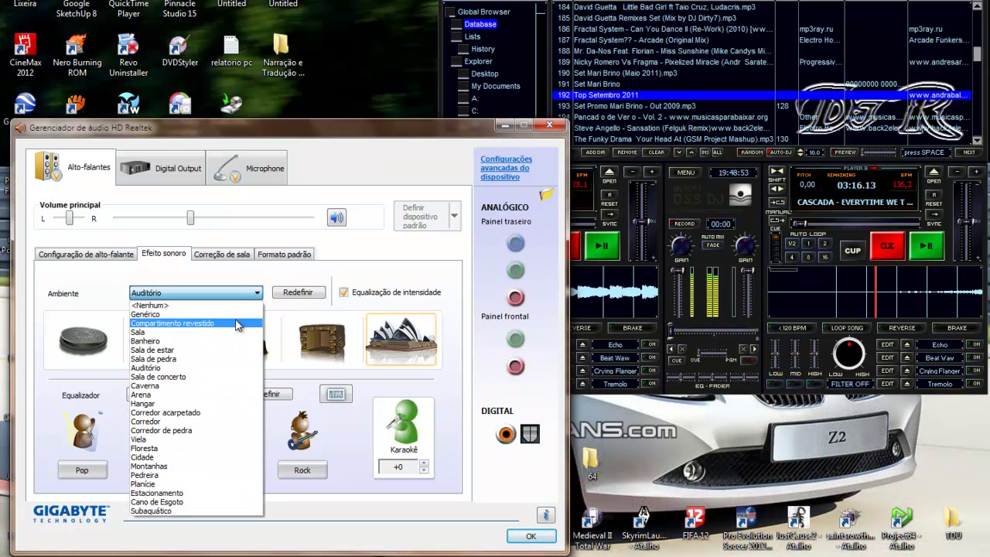
click(223, 403)
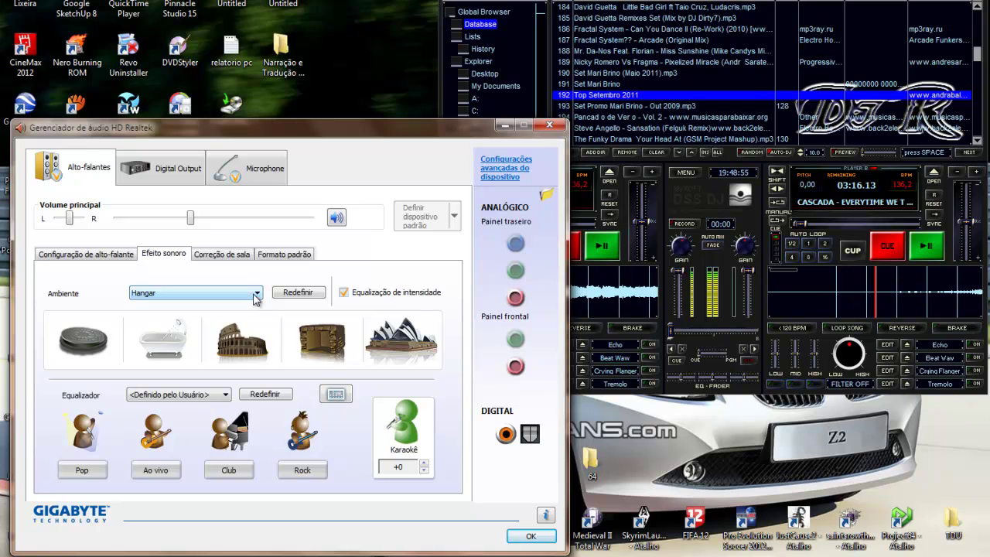
- Set the speaker environment to Genérico, fine-tune the main volume to just above half, and close the Realtek audio manager
click(254, 298)
click(239, 324)
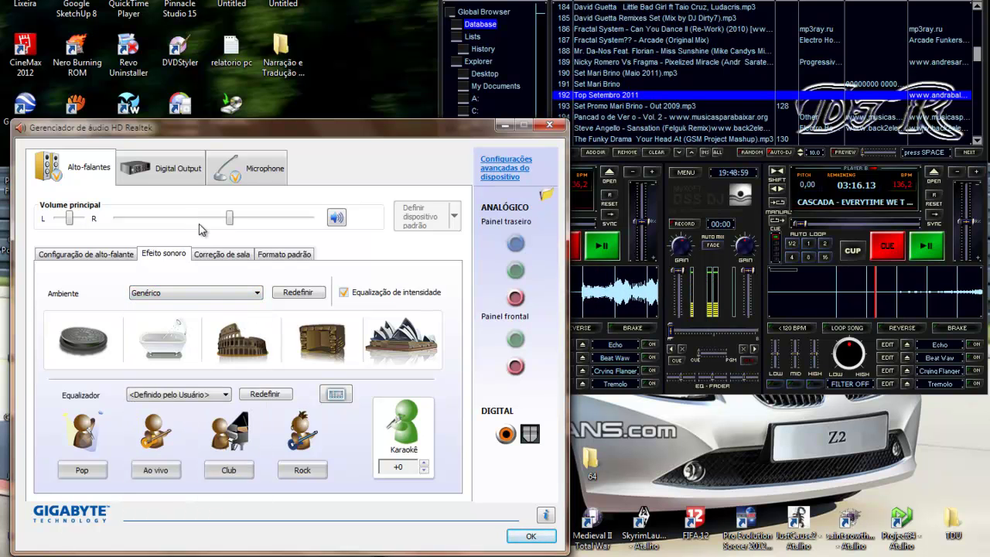
drag(230, 223, 228, 224)
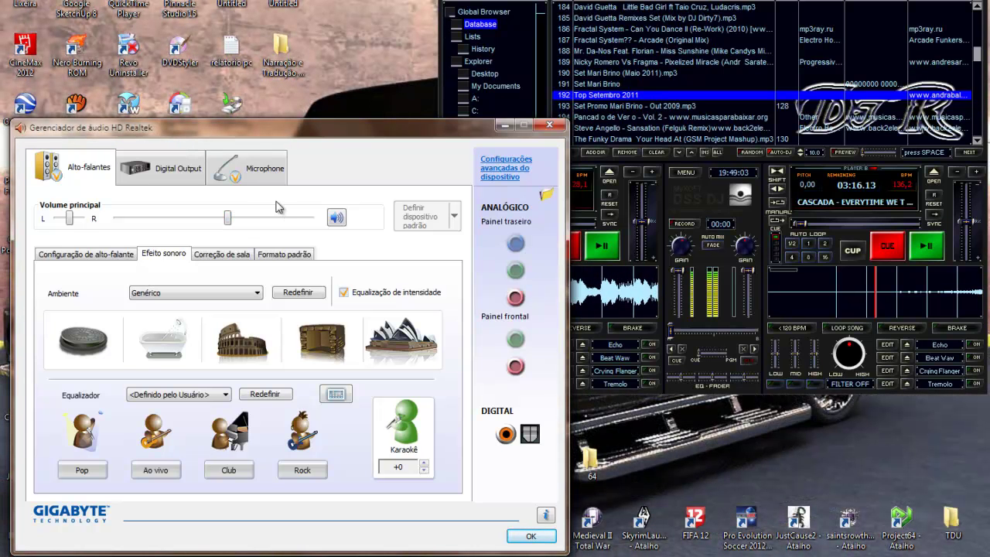
drag(229, 225, 232, 224)
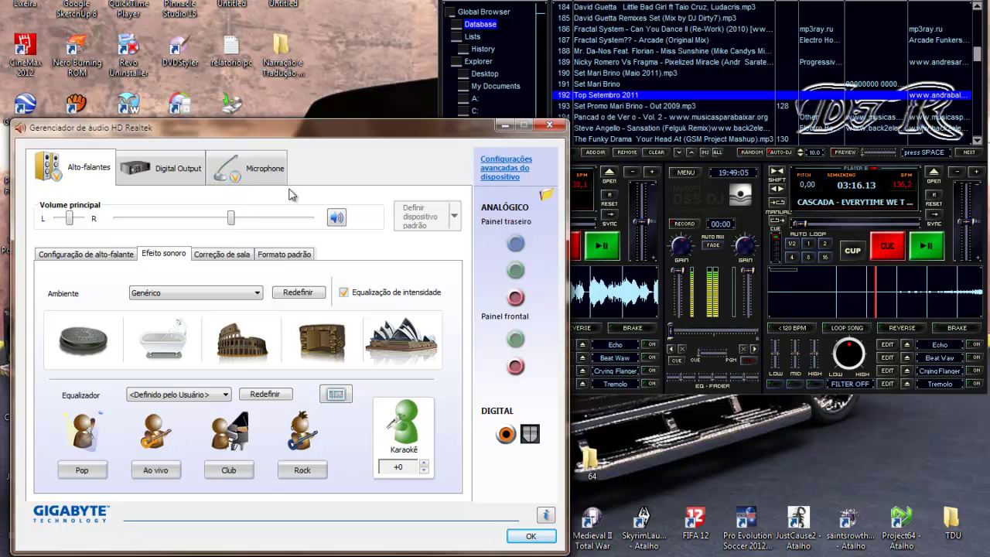
drag(307, 136, 326, 123)
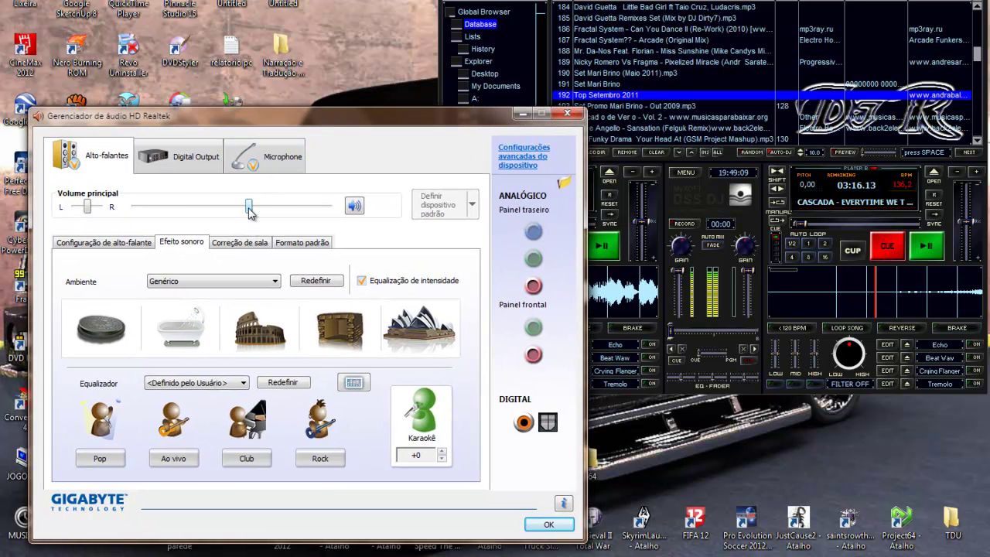
drag(249, 212, 240, 217)
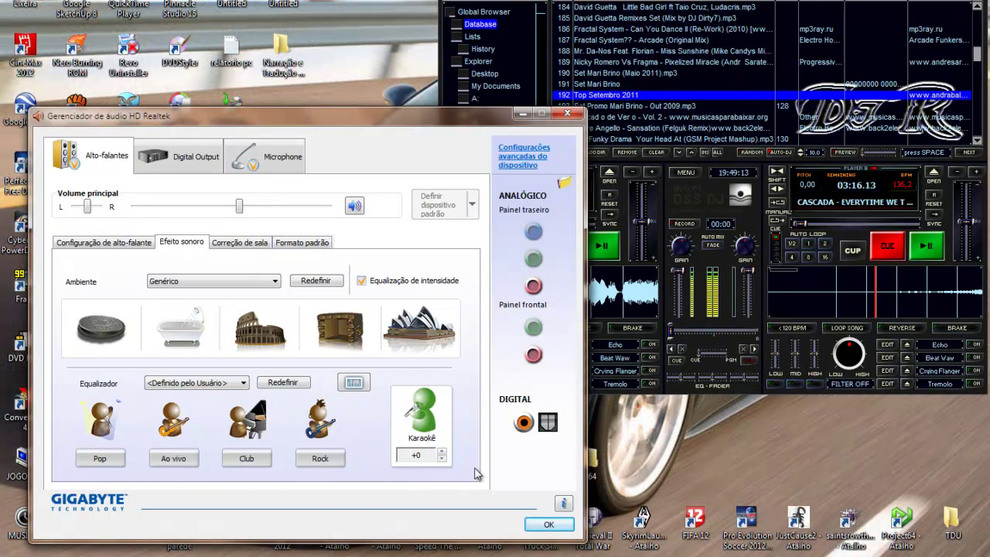
click(549, 525)
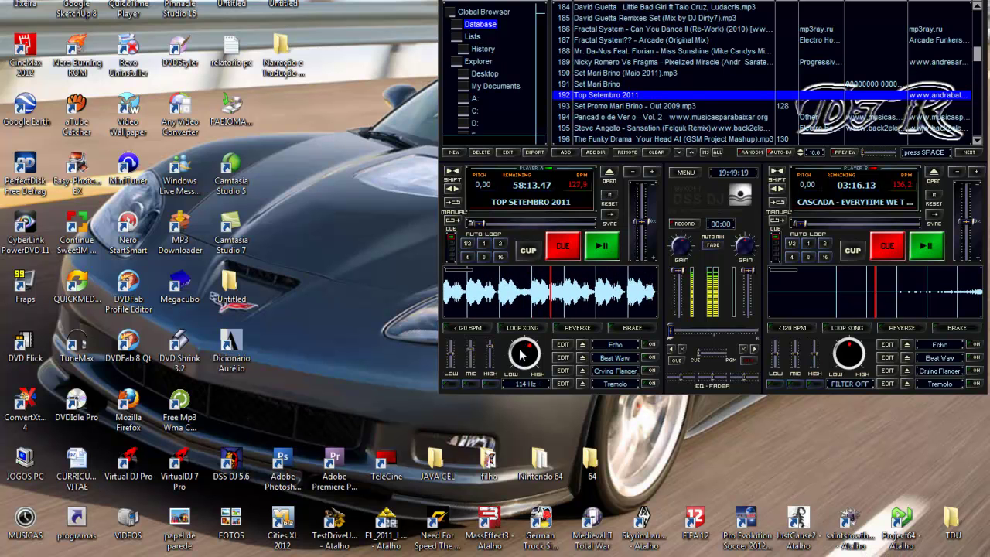
- Adjust the cut-off filter of player A while the song plays
drag(521, 350, 523, 342)
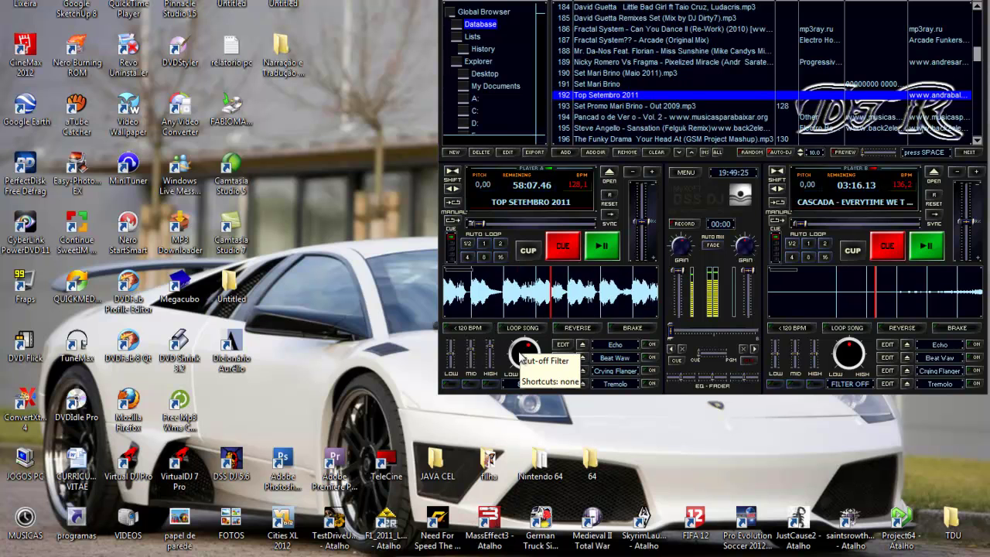
- Adjust player A's cut-off filter to 19.4 KHz, bring up the speakers' environment list in the Realtek audio manager, and close the manager
click(519, 361)
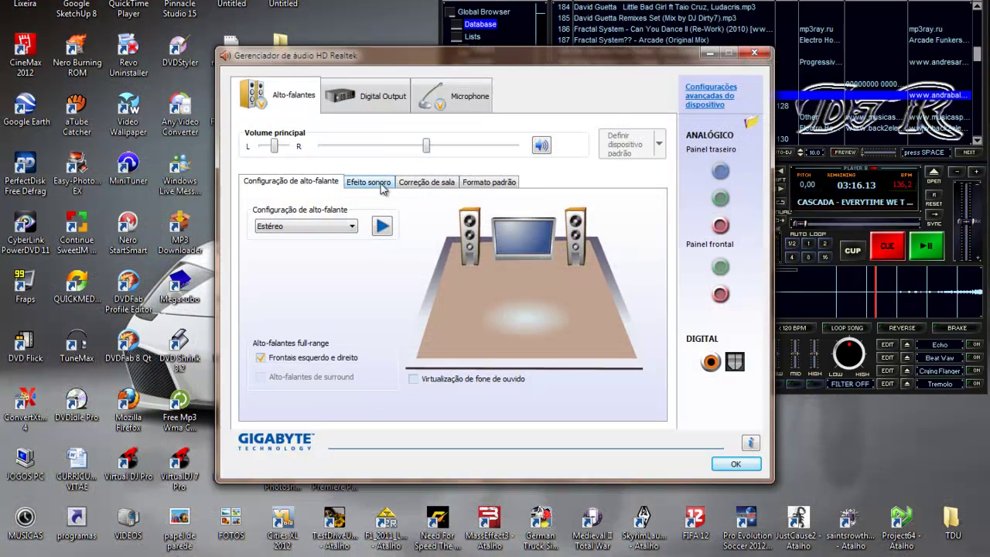
click(421, 183)
click(384, 184)
click(414, 221)
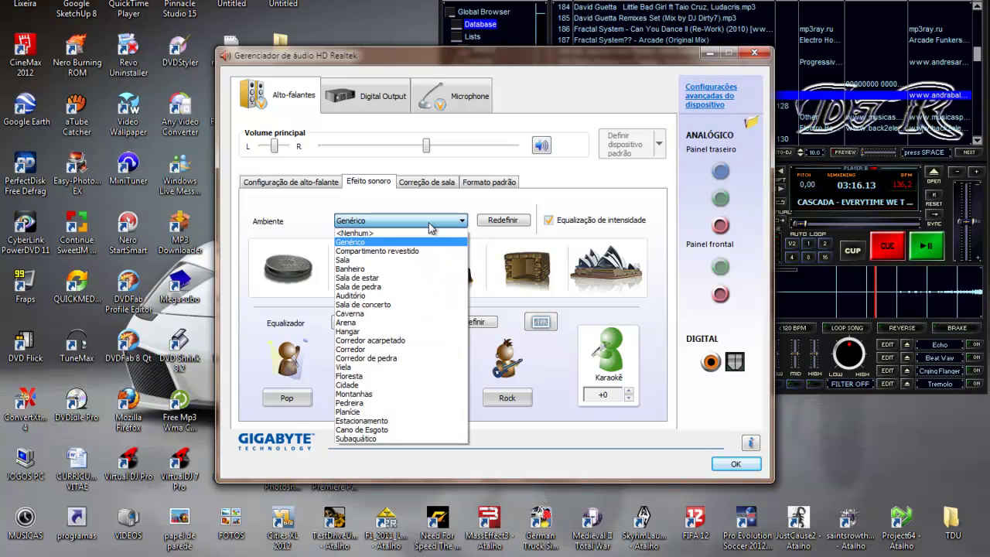
click(423, 233)
click(717, 464)
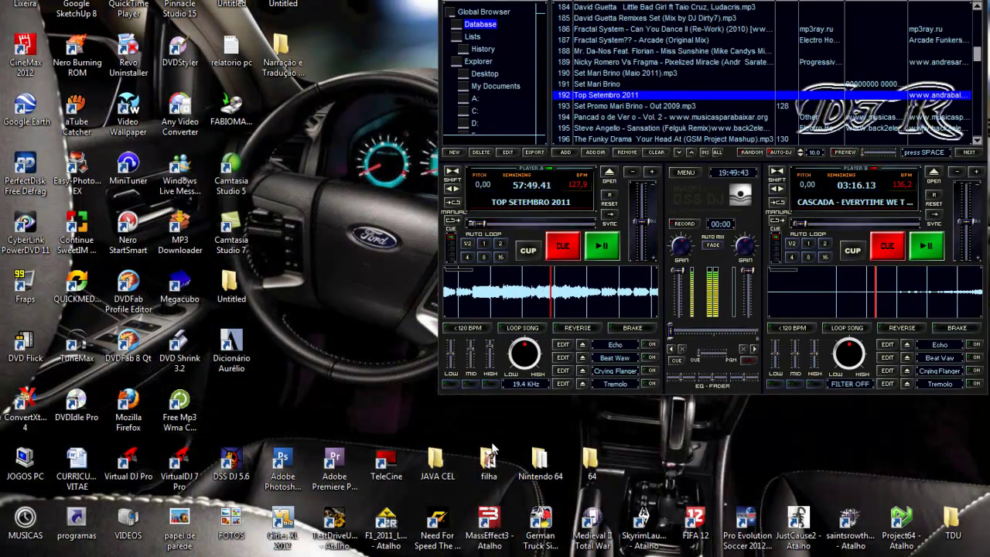
- Load Set Promo Mari Brino - Out 2009.mp3 into player B, centre the mixer window, and skip to about a third into the song
double_click(603, 108)
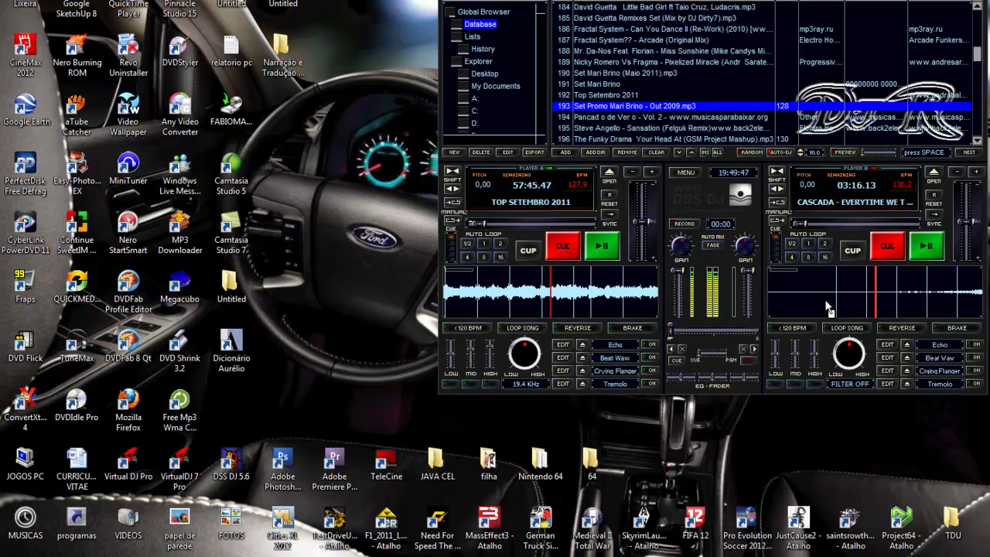
drag(796, 198, 494, 253)
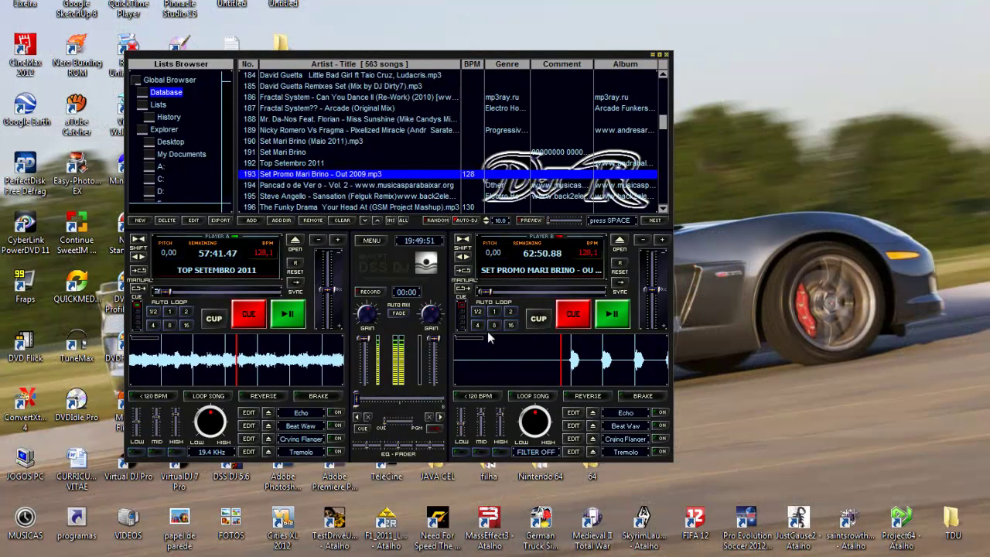
click(529, 293)
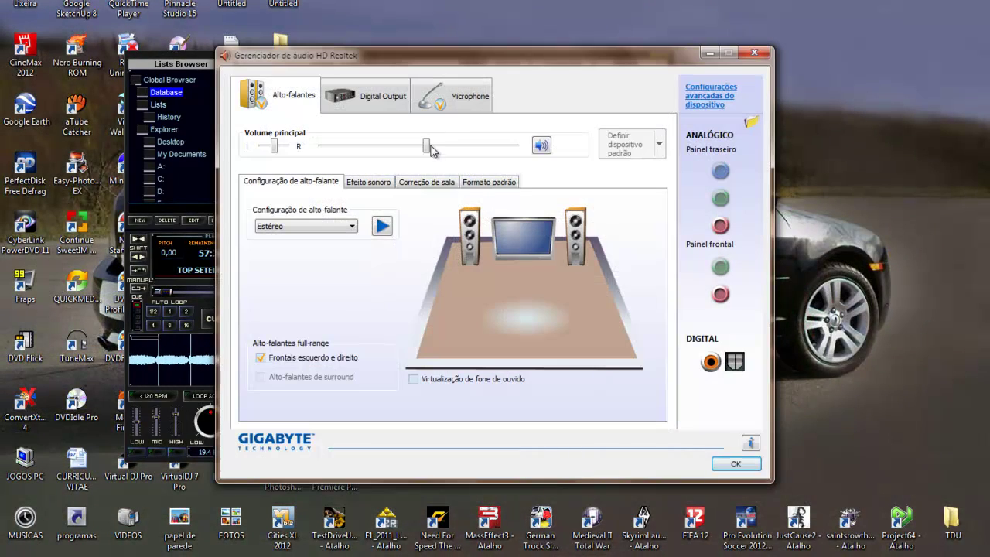
- Lower the main speaker volume slightly in the Realtek audio manager, close it, and move the crossfader fully to player B
drag(430, 151, 414, 151)
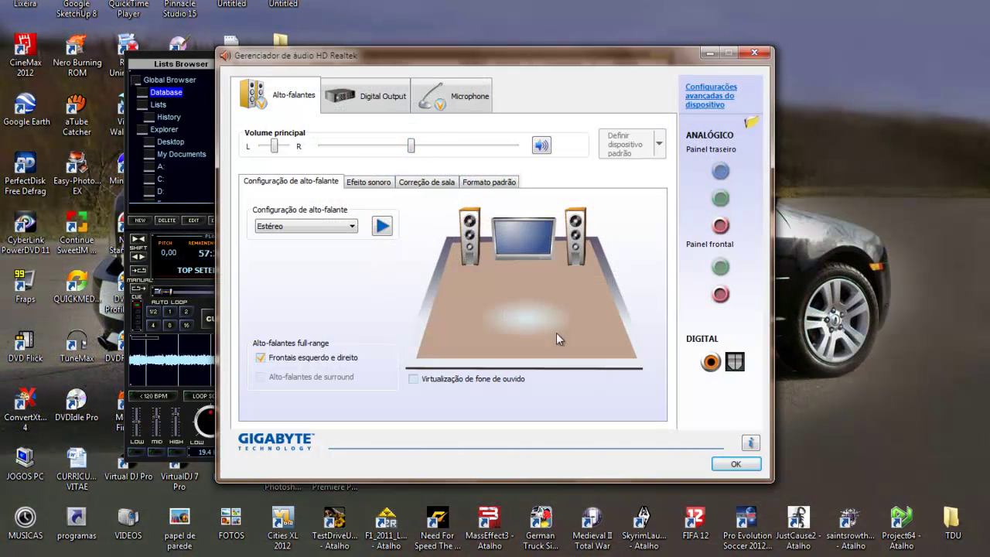
click(736, 465)
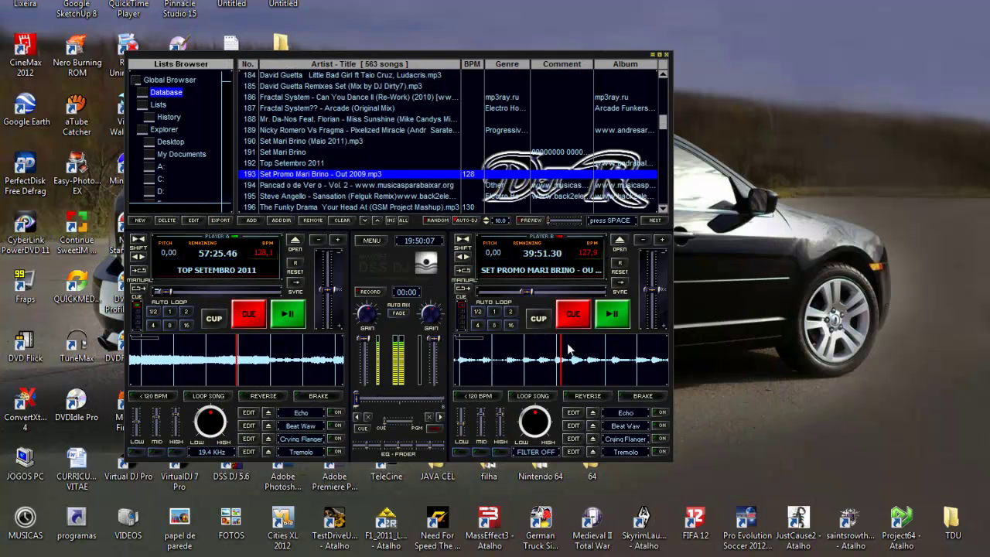
drag(400, 399, 449, 410)
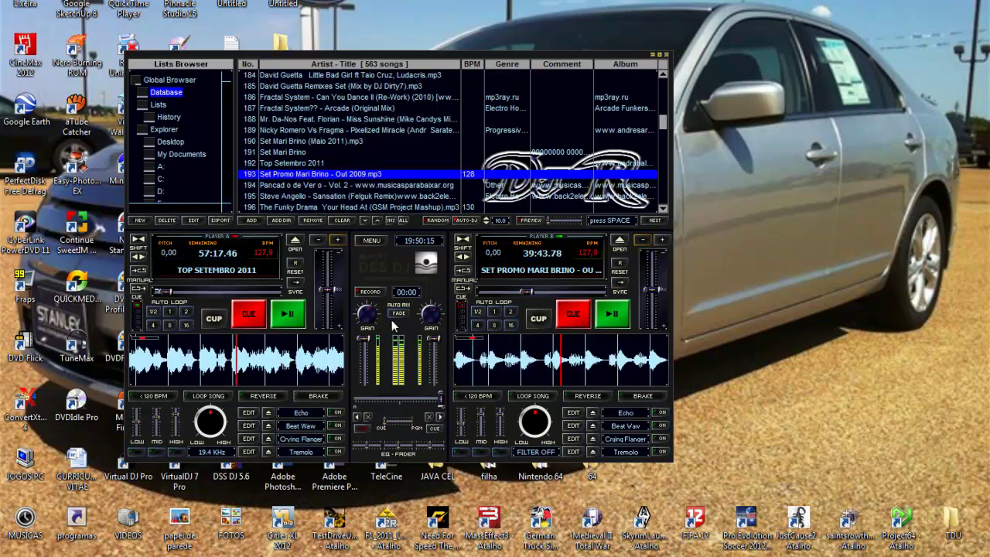
- Open the account owner's Facebook profile in the browser and place the mixer window over the page
drag(385, 64, 683, 10)
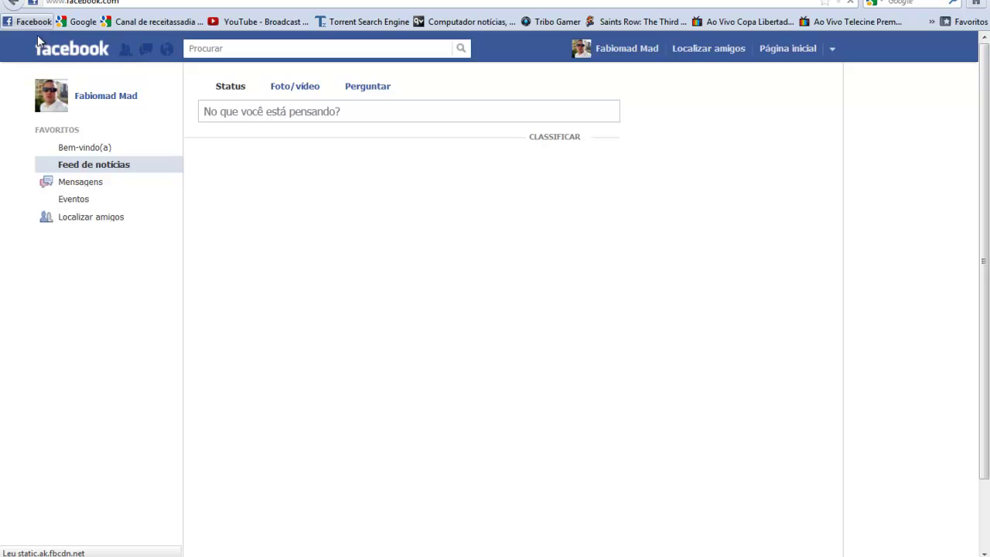
click(115, 98)
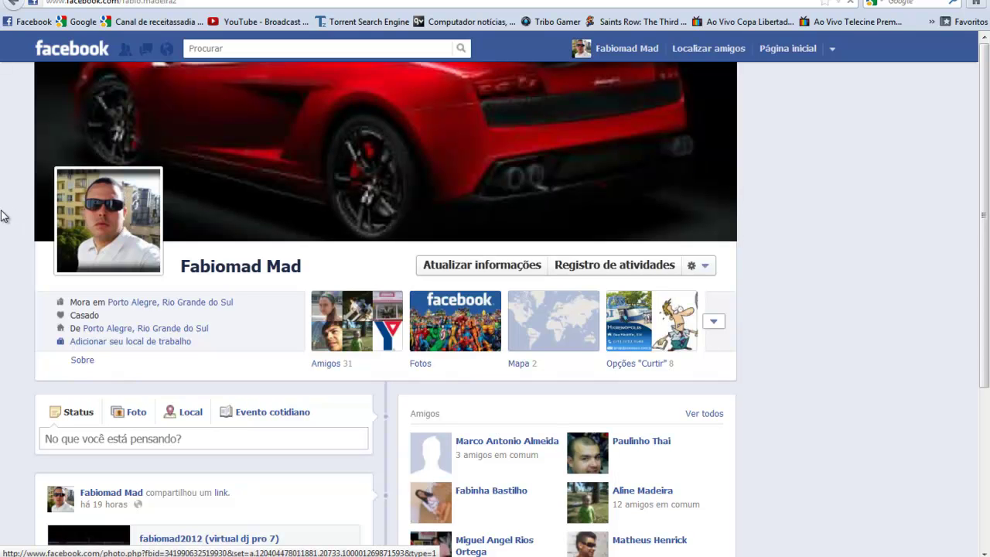
key(alt+Tab)
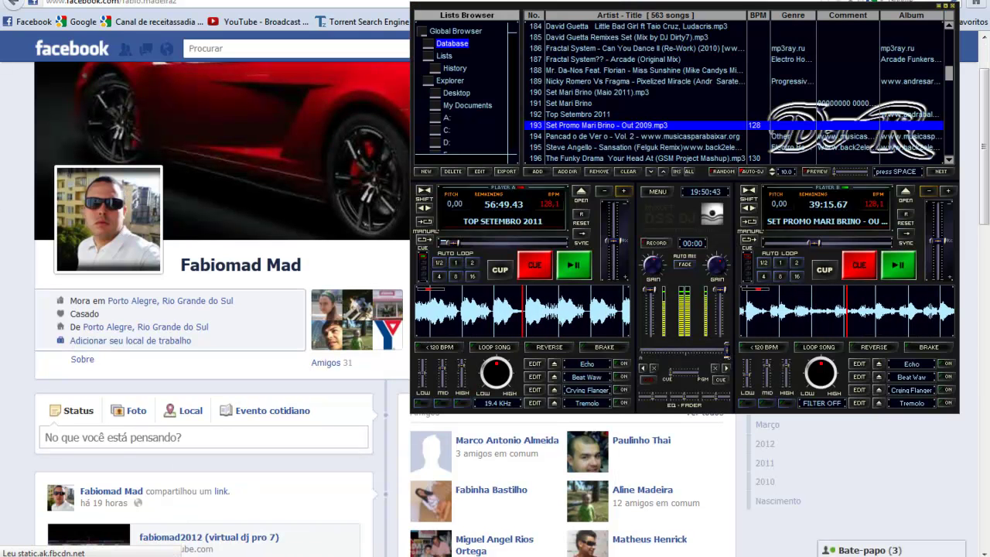
drag(732, 11, 748, 142)
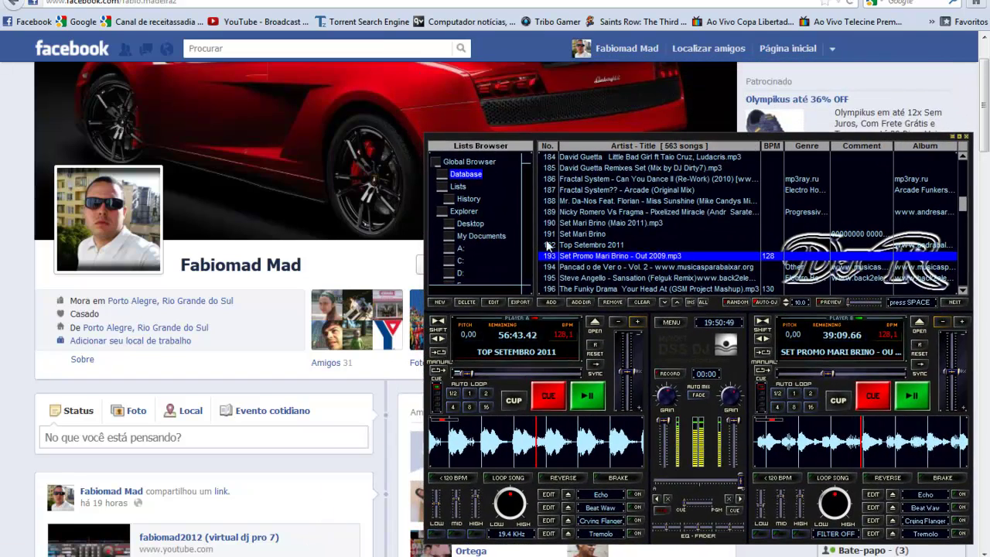
drag(597, 143, 377, 160)
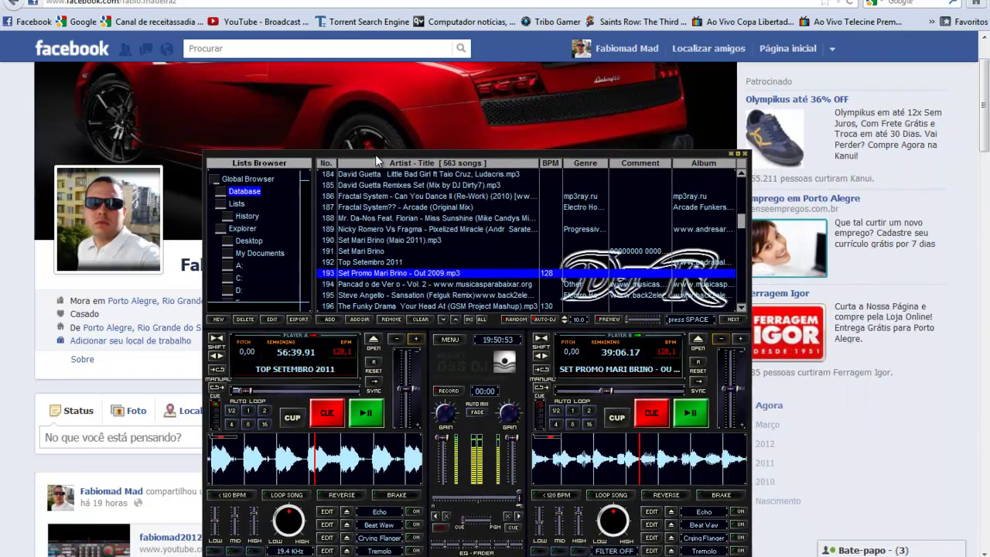
- View the cover area of the Facebook profile and bring the mixer window back in front of it
click(986, 87)
scroll(987, 72, up, 2)
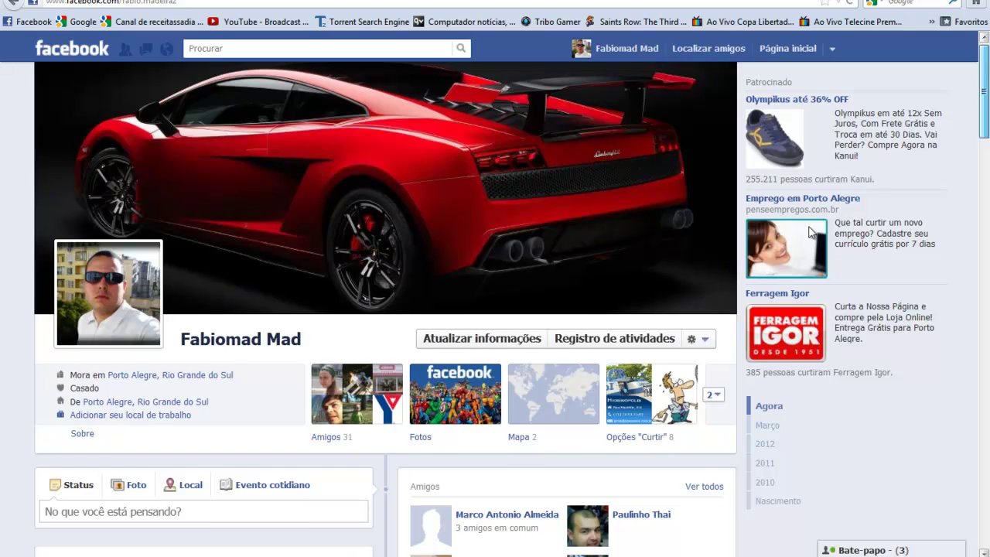
key(alt+Tab)
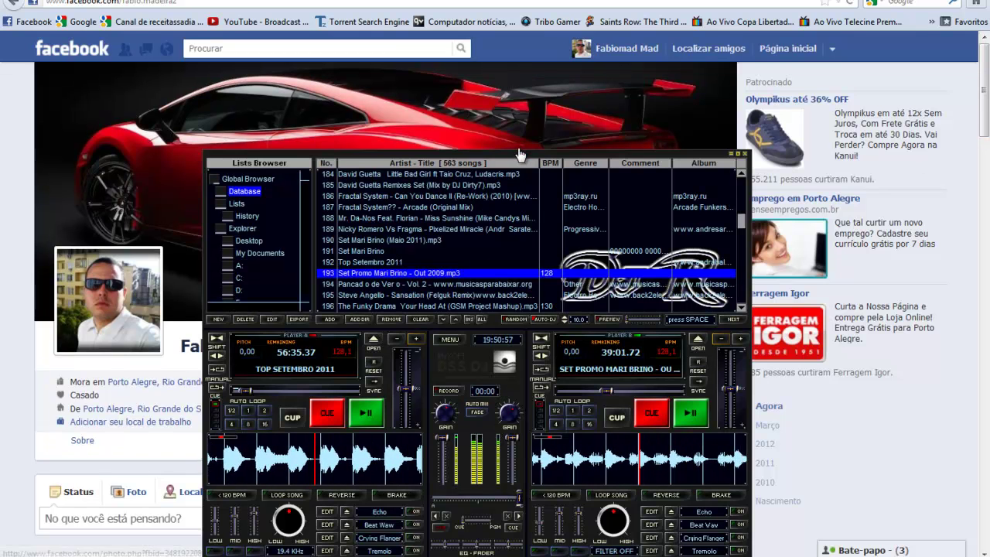
drag(591, 491, 625, 439)
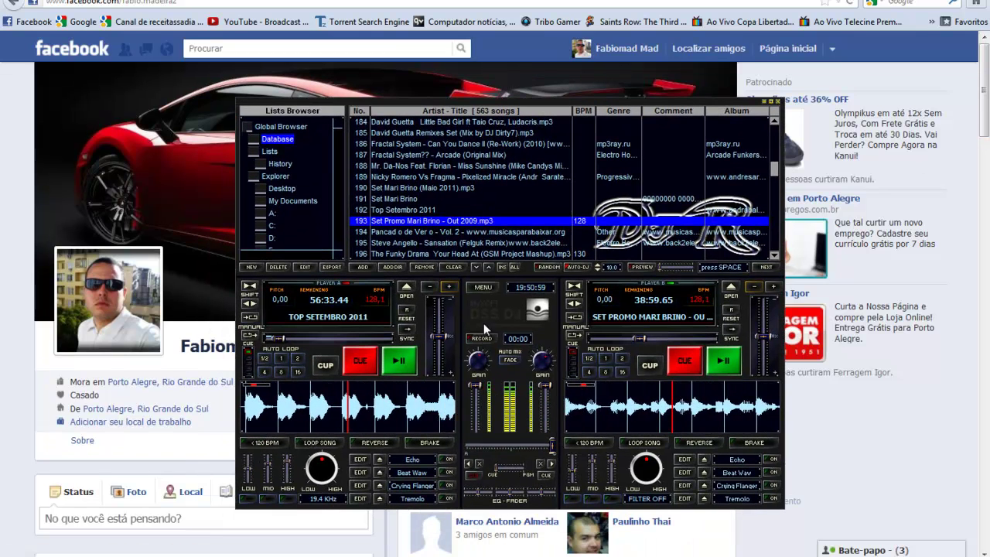
- Return player A's song to its start and load Tim Berg - Seek Bromance (GSM Project Bootleg).mp3 into player A
click(414, 155)
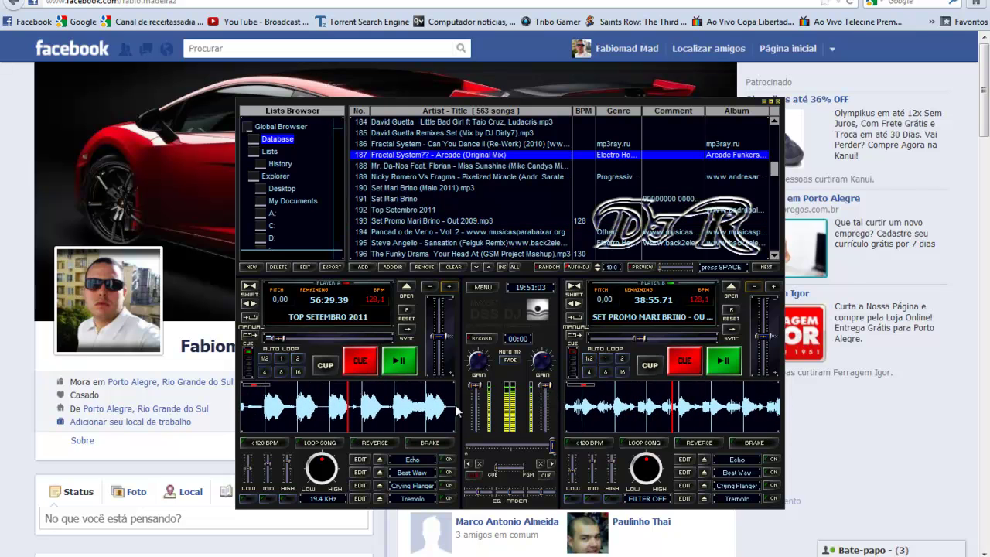
click(396, 362)
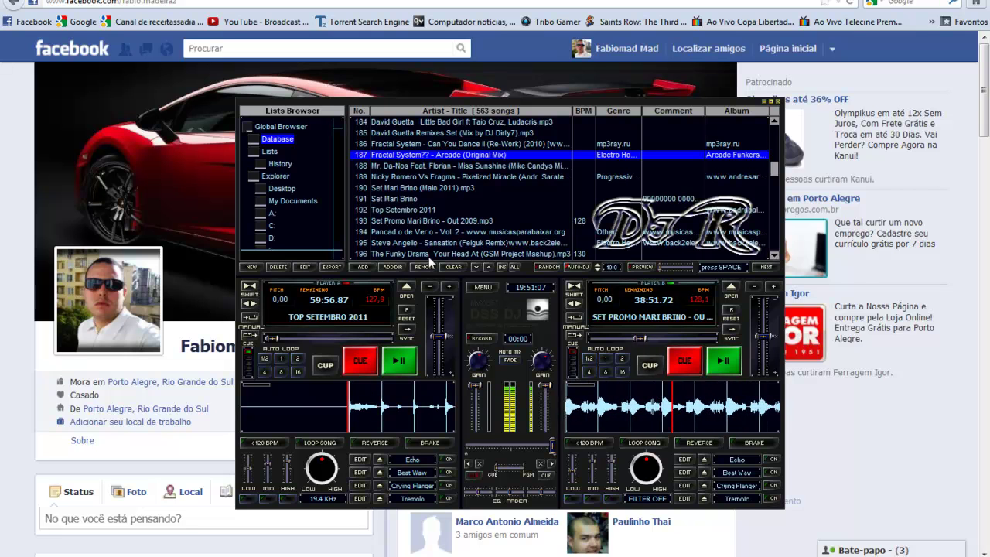
click(409, 178)
scroll(423, 231, down, 1)
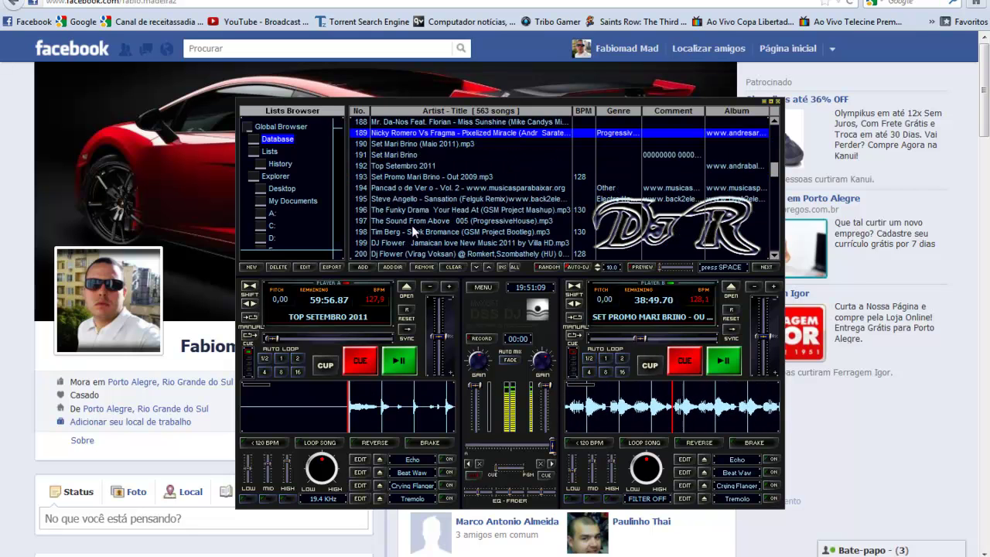
click(409, 232)
drag(411, 396, 410, 396)
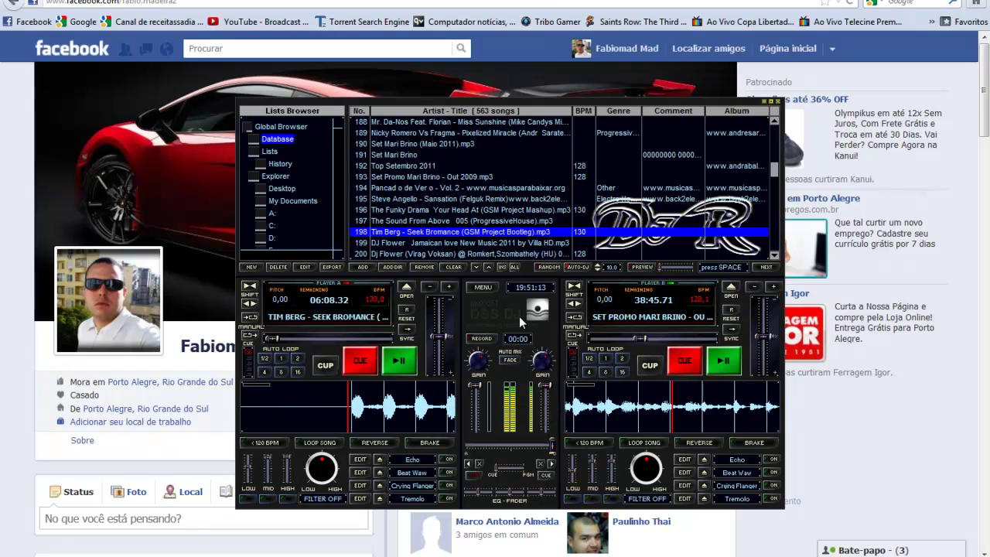
- Set player B's cut-off filter to 1.1 KHz and move the crossfader in stages fully over to player A
drag(530, 453, 518, 452)
drag(647, 467, 650, 458)
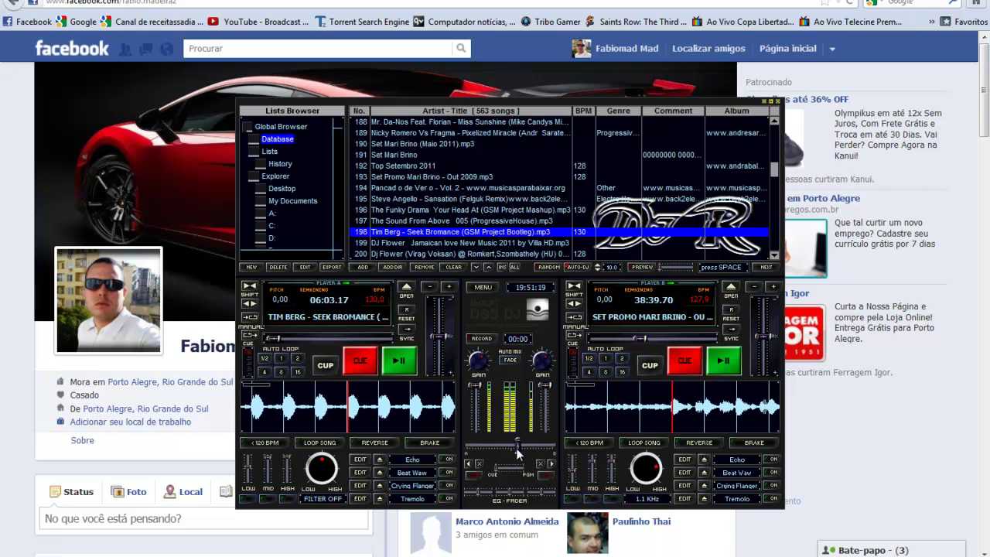
drag(516, 449, 489, 449)
click(468, 462)
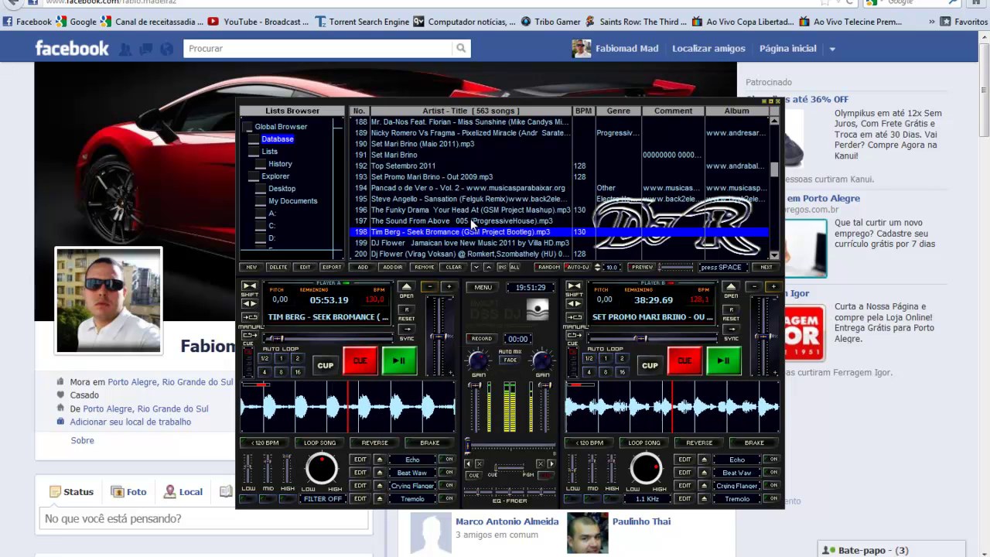
- Load DJ Flower Jamaican love New Music 2011 by Villa HD.mp3 into player B and skip a short way into the song
drag(476, 243, 651, 404)
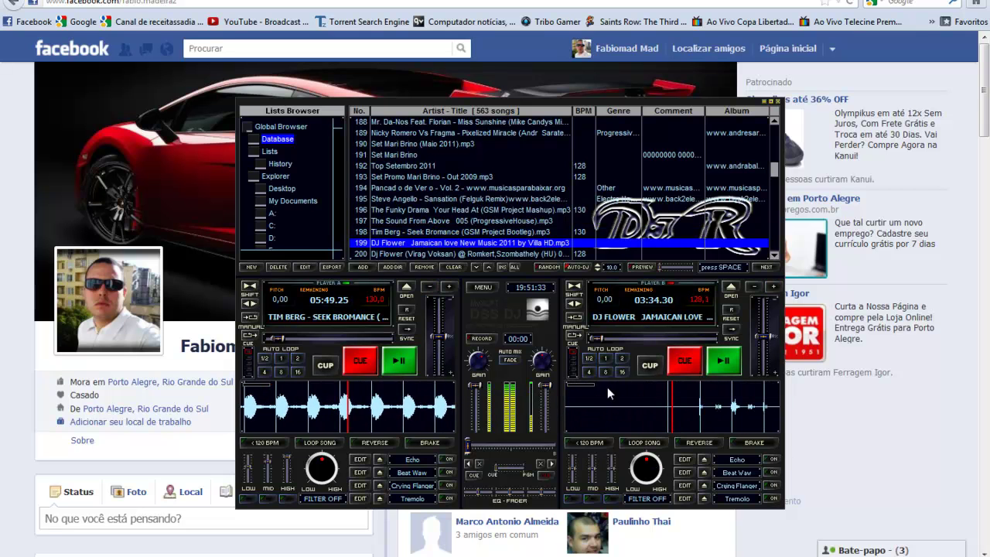
click(605, 340)
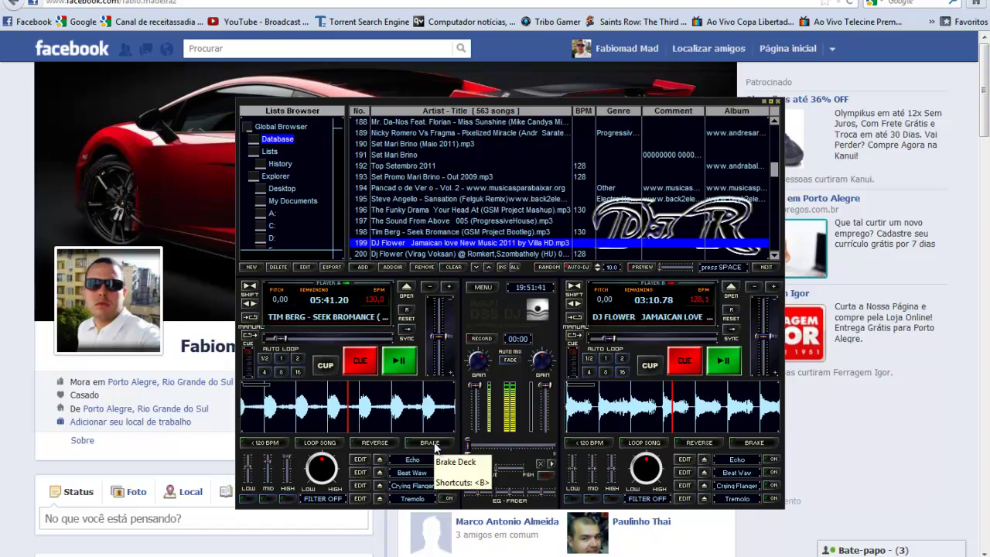
- Clear the Facebook page from behind the mixer and place the mixer window in the desktop's upper right corner
key(super+d)
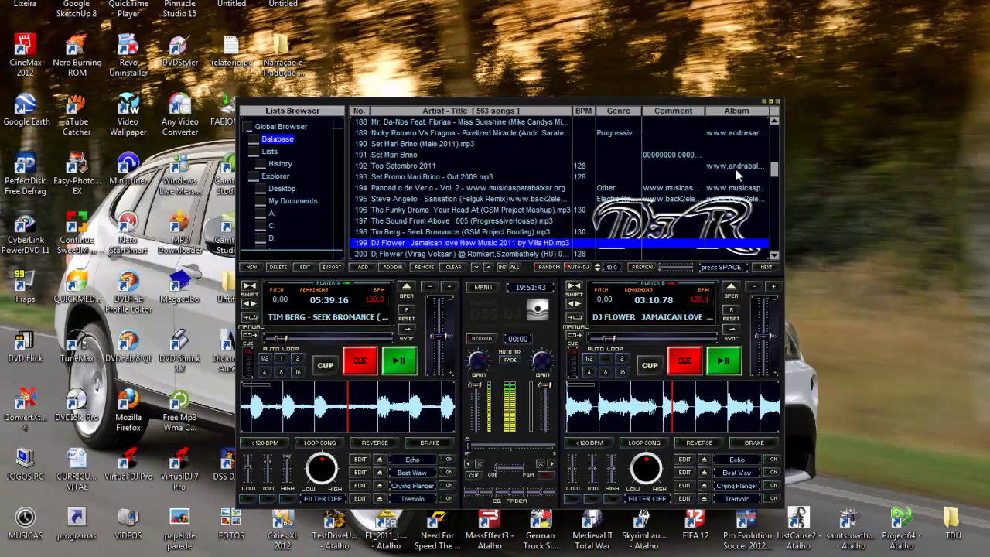
drag(537, 120, 738, 8)
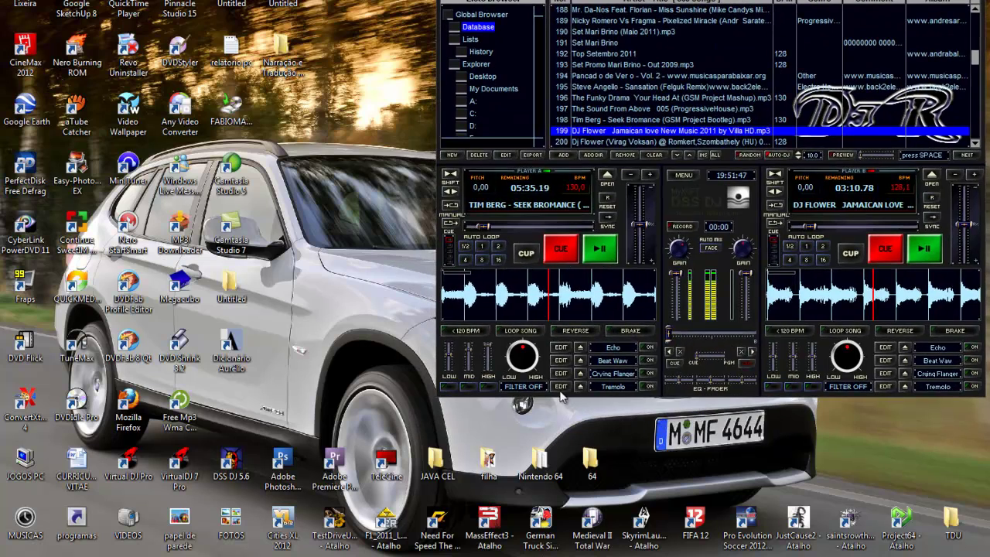